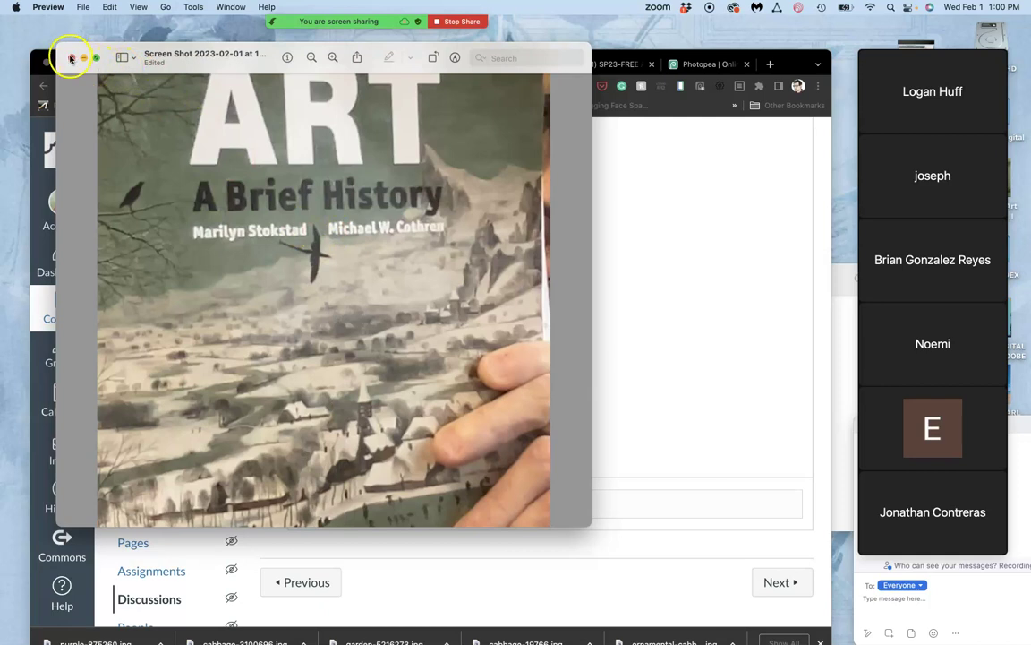
Close the book cover screenshot and examine the landscape composition sketches posted in the class discussion at 300% page zoom
{"action": "left_click", "coordinate": [71, 57]}
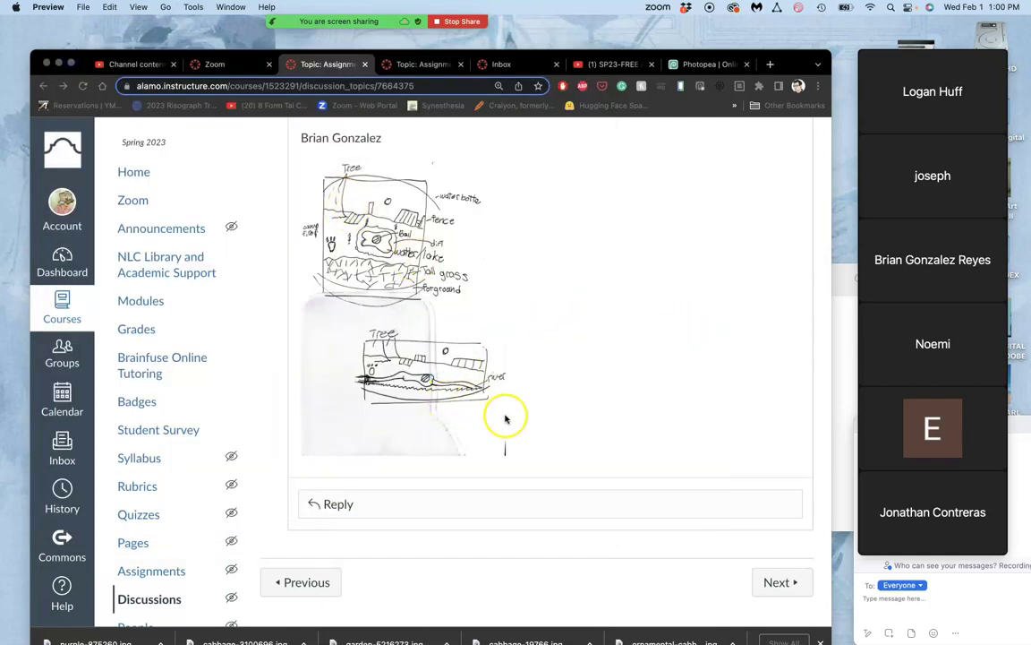
{"action": "scroll", "coordinate": [419, 298], "scroll_direction": "up", "scroll_amount": 5}
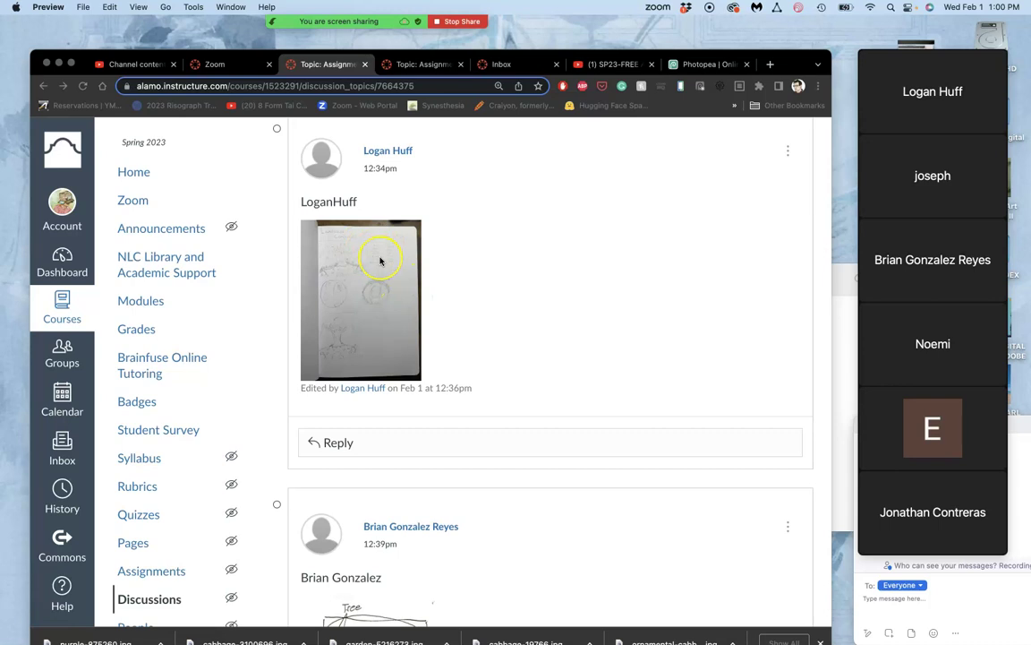
{"action": "left_click", "coordinate": [520, 237]}
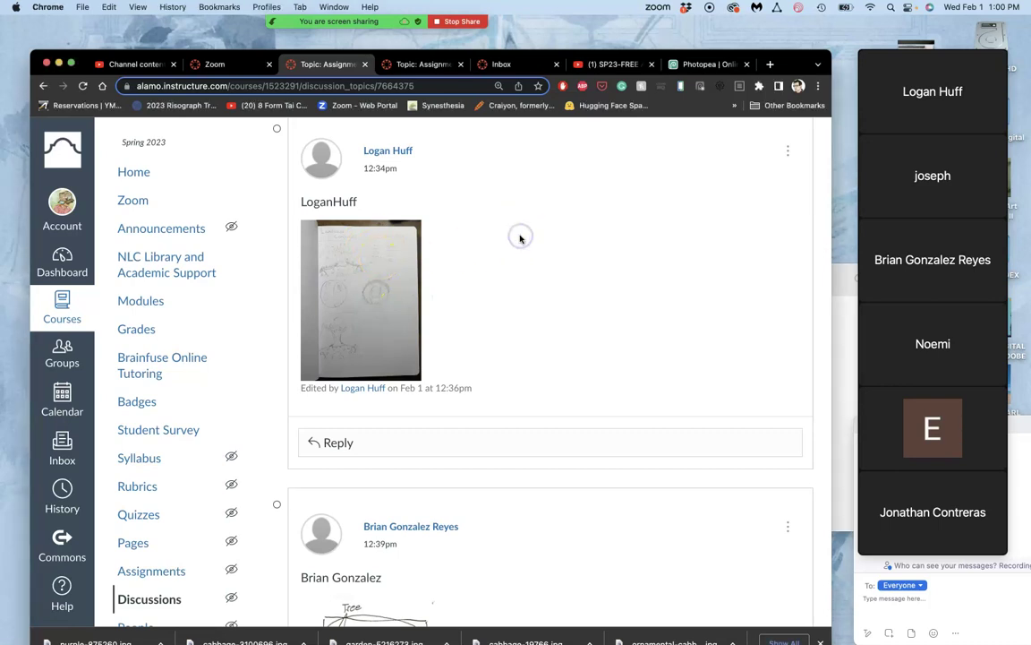
{"action": "key", "text": "super+equal"}
{"action": "key", "text": "super+equal"}
{"action": "key", "text": "super+equal"}
{"action": "key", "text": "super+equal"}
{"action": "key", "text": "super+equal"}
{"action": "key", "text": "super+equal"}
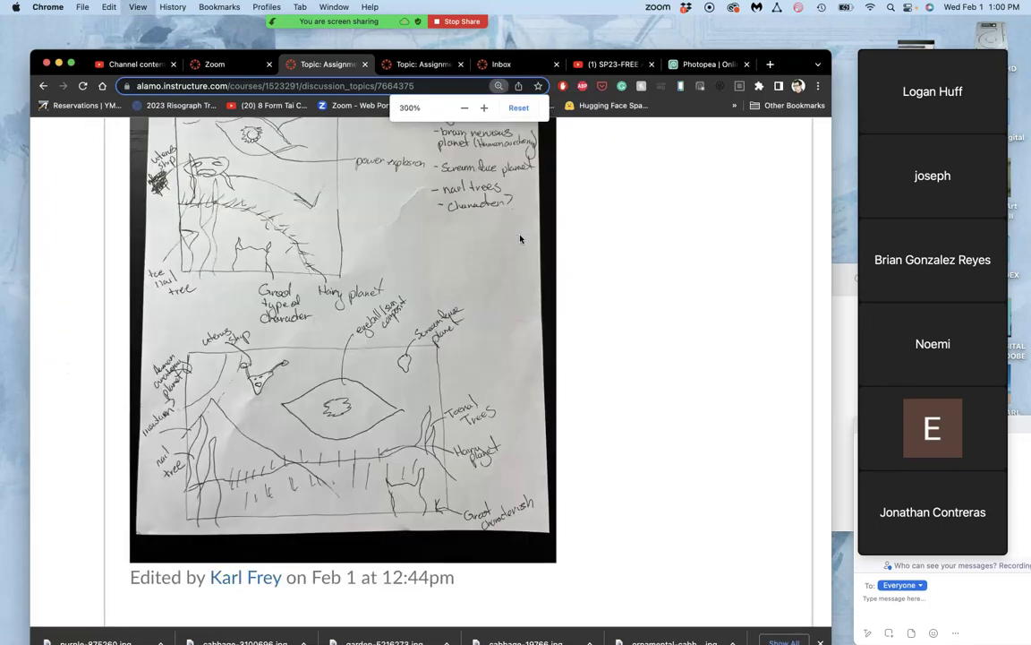
{"action": "scroll", "coordinate": [521, 238], "scroll_direction": "down", "scroll_amount": 10}
{"action": "scroll", "coordinate": [520, 239], "scroll_direction": "down", "scroll_amount": 5}
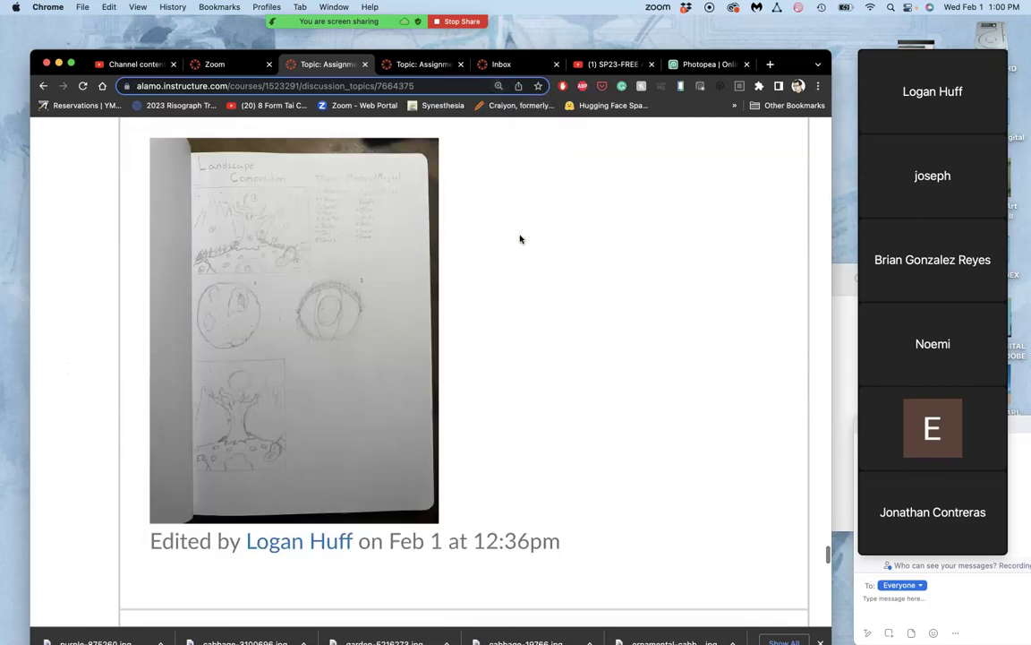
{"action": "scroll", "coordinate": [362, 204], "scroll_direction": "up", "scroll_amount": 10}
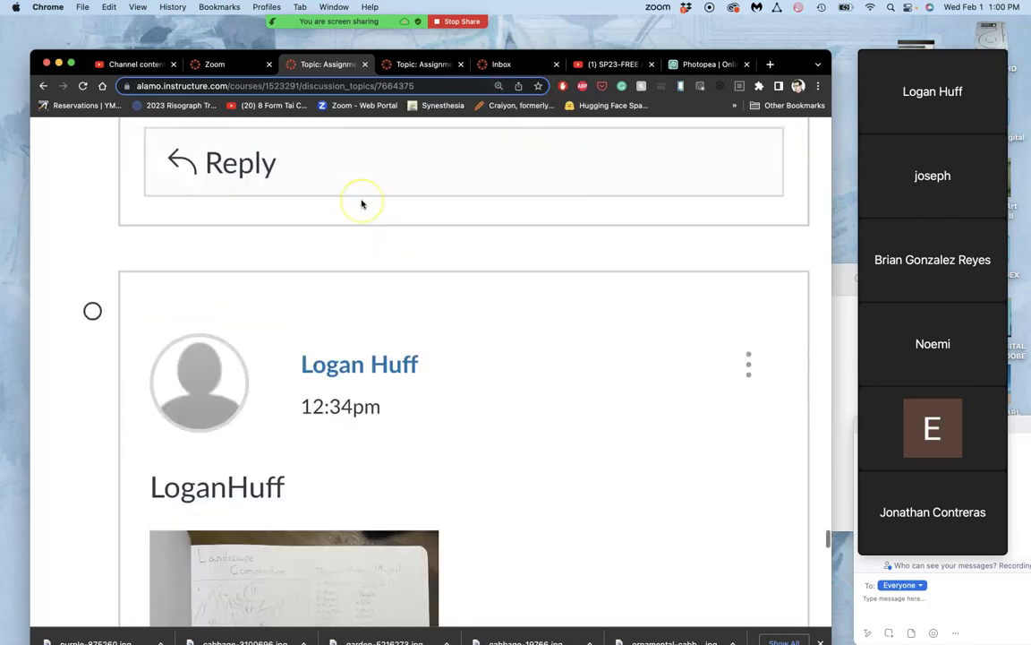
{"action": "scroll", "coordinate": [362, 204], "scroll_direction": "down", "scroll_amount": 5}
{"action": "scroll", "coordinate": [362, 204], "scroll_direction": "up", "scroll_amount": 4}
{"action": "scroll", "coordinate": [362, 204], "scroll_direction": "up", "scroll_amount": 5}
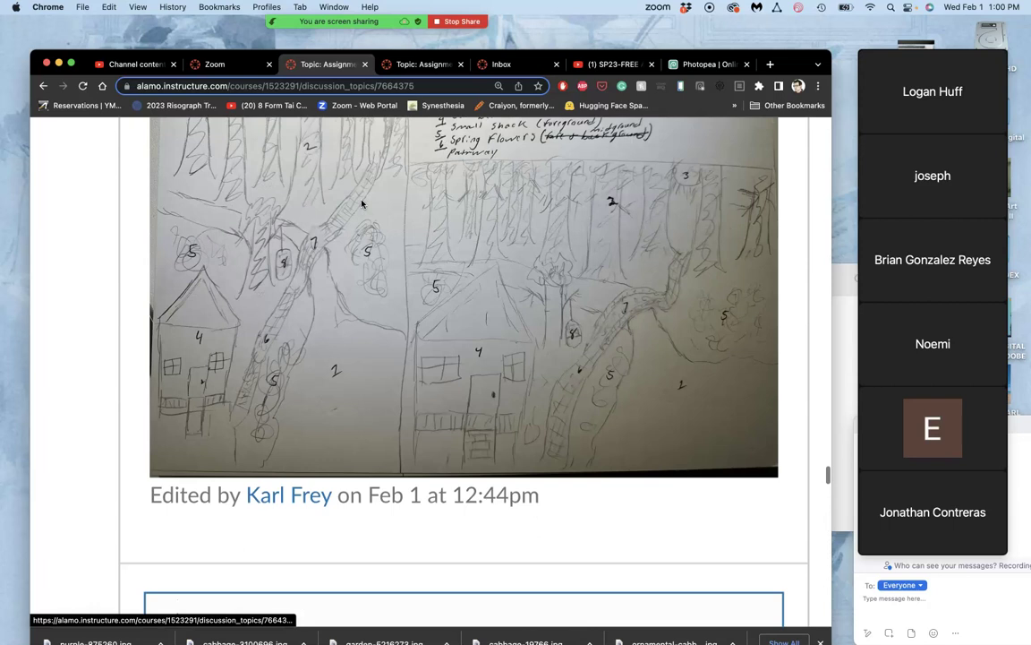
{"action": "scroll", "coordinate": [421, 259], "scroll_direction": "up", "scroll_amount": 10}
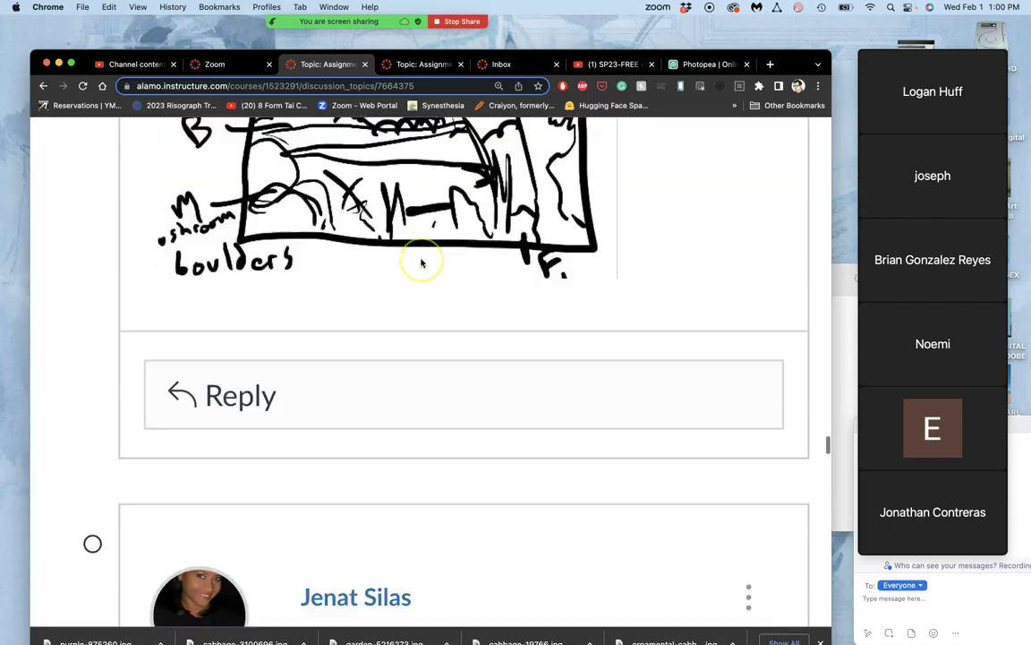
{"action": "scroll", "coordinate": [421, 263], "scroll_direction": "down", "scroll_amount": 10}
Reduce the page zoom to below 90% and reload the assignment discussion page
{"action": "key", "text": "super+minus"}
{"action": "key", "text": "super+minus"}
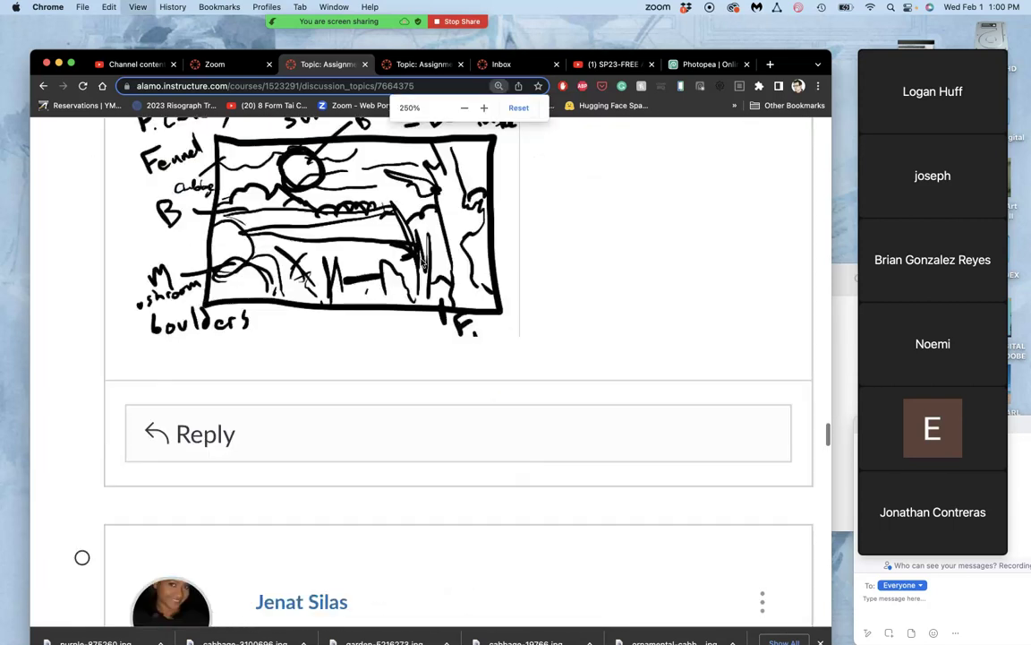
{"action": "key", "text": "super+minus"}
{"action": "scroll", "coordinate": [421, 263], "scroll_direction": "down", "scroll_amount": 2}
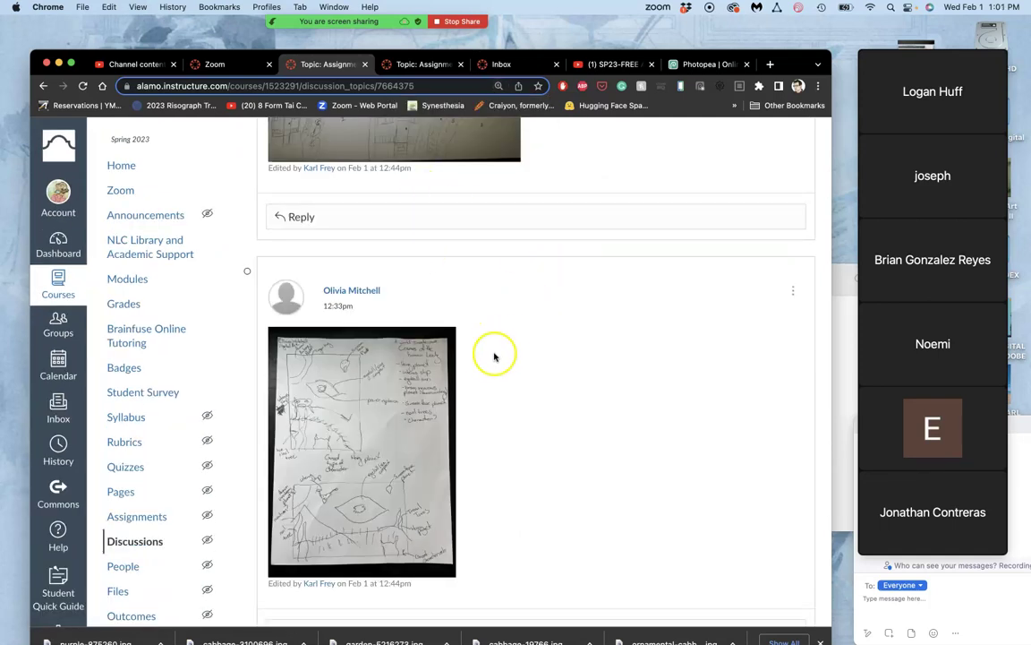
{"action": "scroll", "coordinate": [492, 358], "scroll_direction": "down", "scroll_amount": 6}
{"action": "key", "text": "super+minus"}
{"action": "key", "text": "super+minus"}
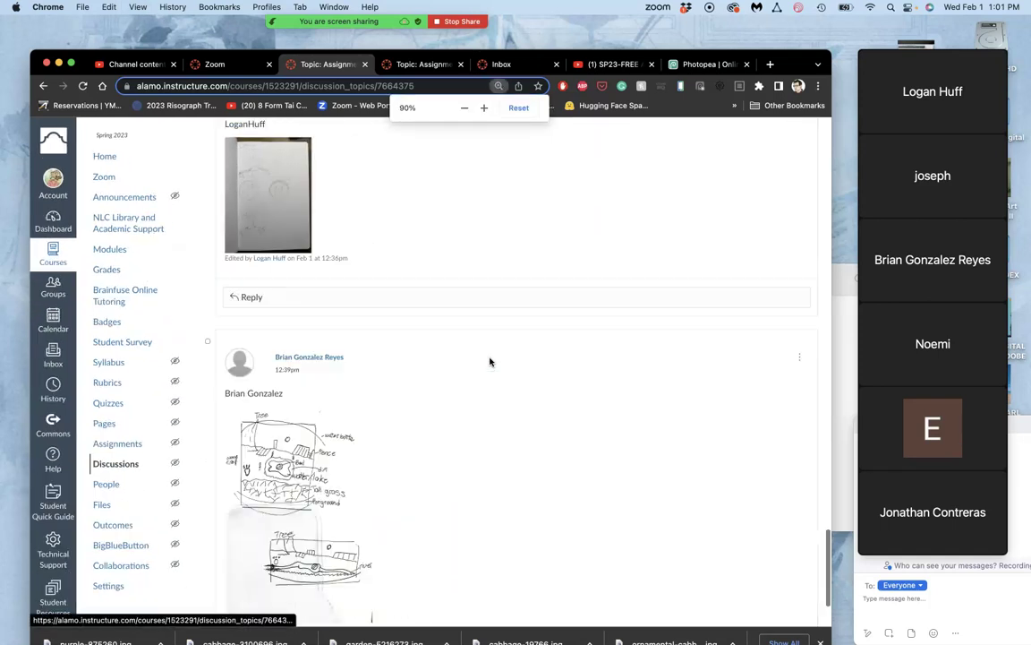
{"action": "key", "text": "super+minus"}
{"action": "left_click", "coordinate": [82, 86]}
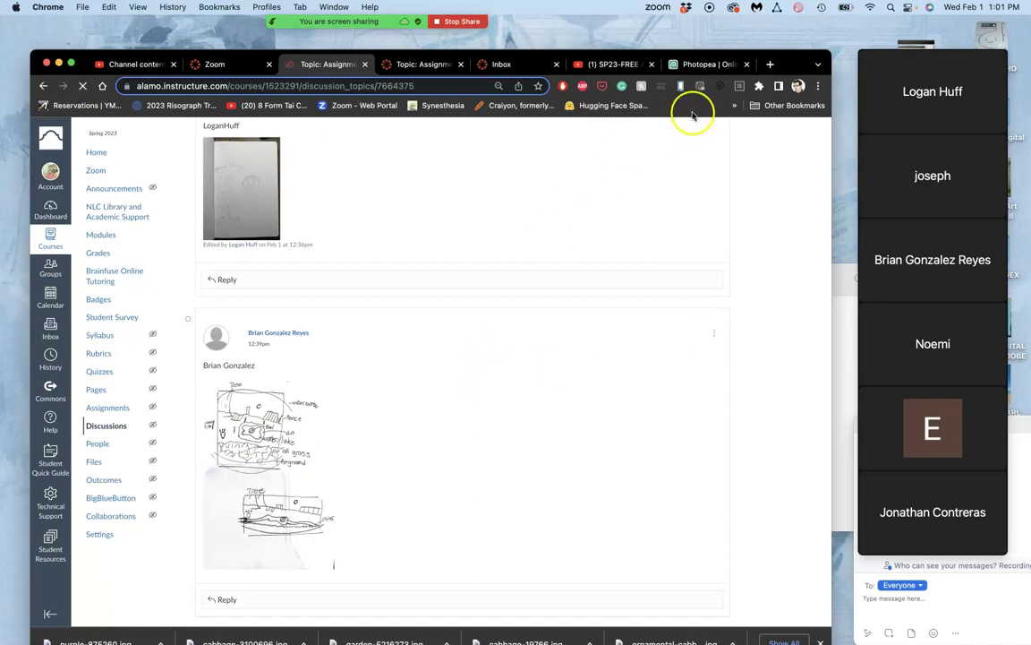
Switch to Photopea and open the SP-23-2 Assignment #1 sketch image from the folder that contains References
{"action": "left_click", "coordinate": [708, 65]}
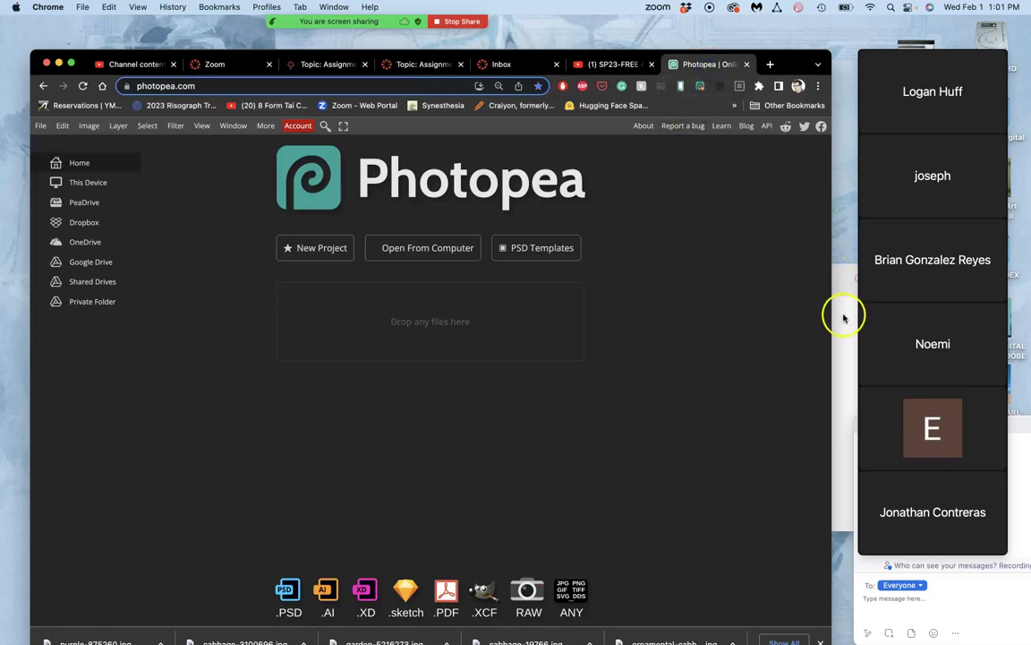
{"action": "left_click", "coordinate": [843, 317]}
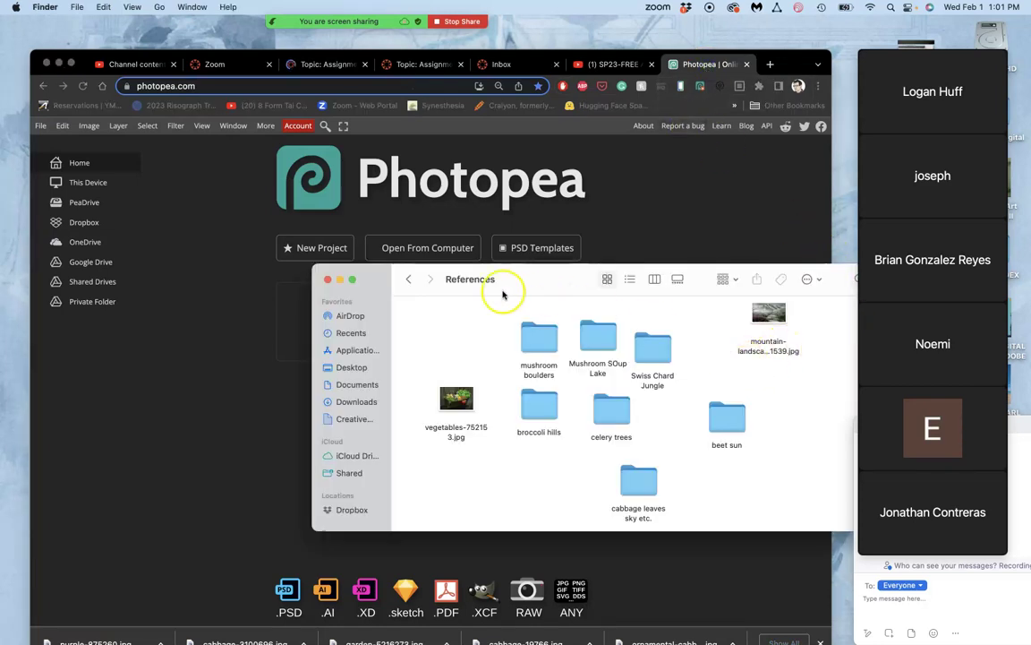
{"action": "left_click", "coordinate": [408, 279]}
{"action": "left_click_drag", "start_coordinate": [432, 329], "coordinate": [464, 339]}
{"action": "left_click_drag", "start_coordinate": [556, 272], "coordinate": [815, 142]}
{"action": "left_click", "coordinate": [723, 206]}
{"action": "left_click_drag", "start_coordinate": [722, 206], "coordinate": [453, 324]}
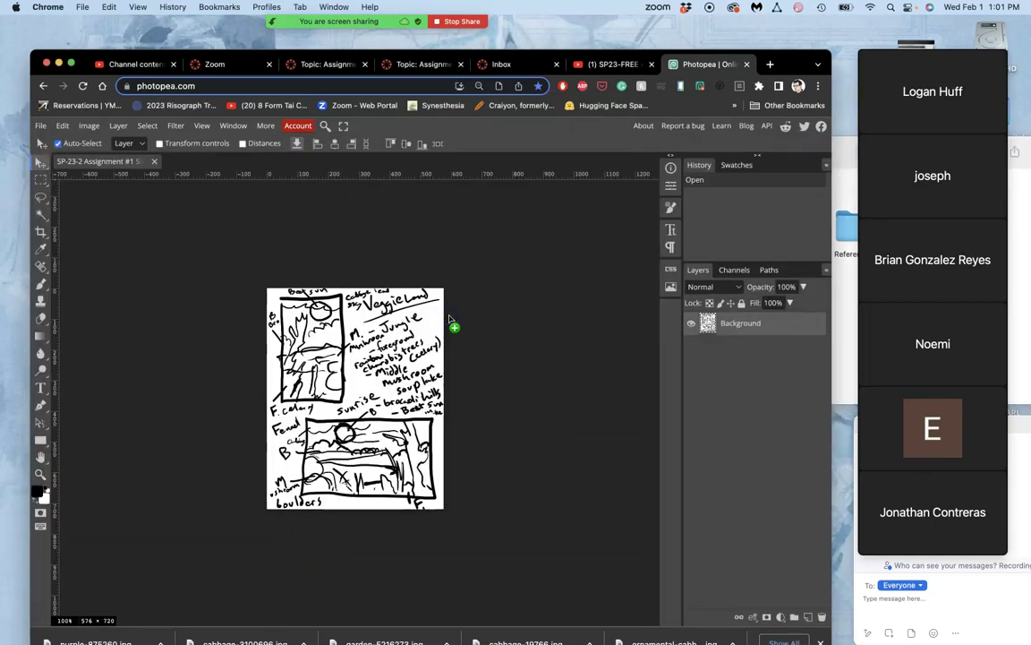
{"action": "scroll", "coordinate": [451, 340], "scroll_direction": "down", "scroll_amount": 3}
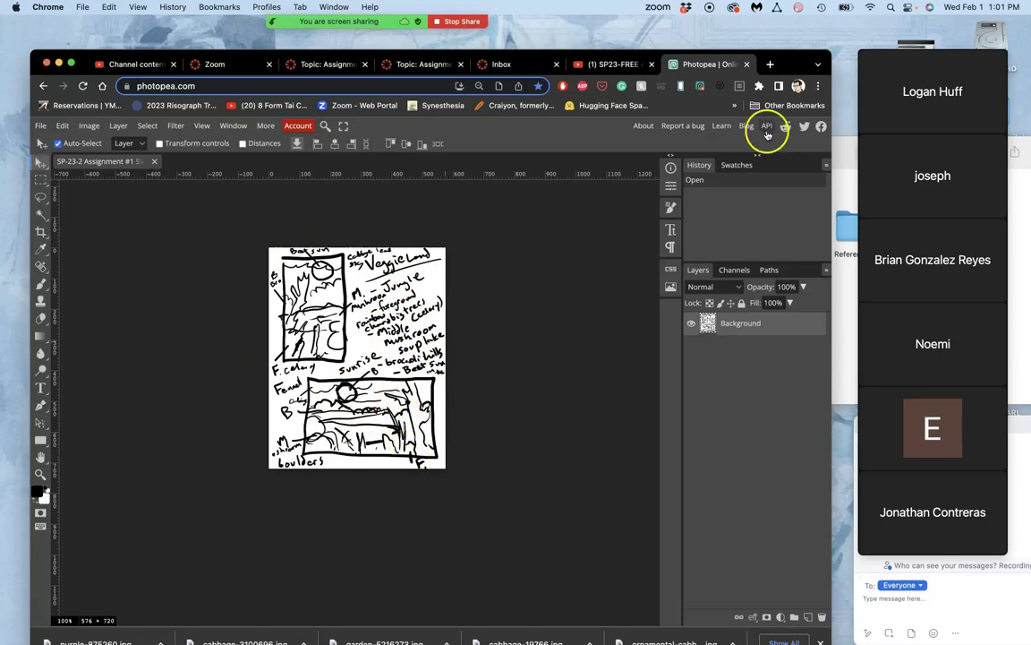
{"action": "left_click_drag", "start_coordinate": [793, 65], "coordinate": [791, 53]}
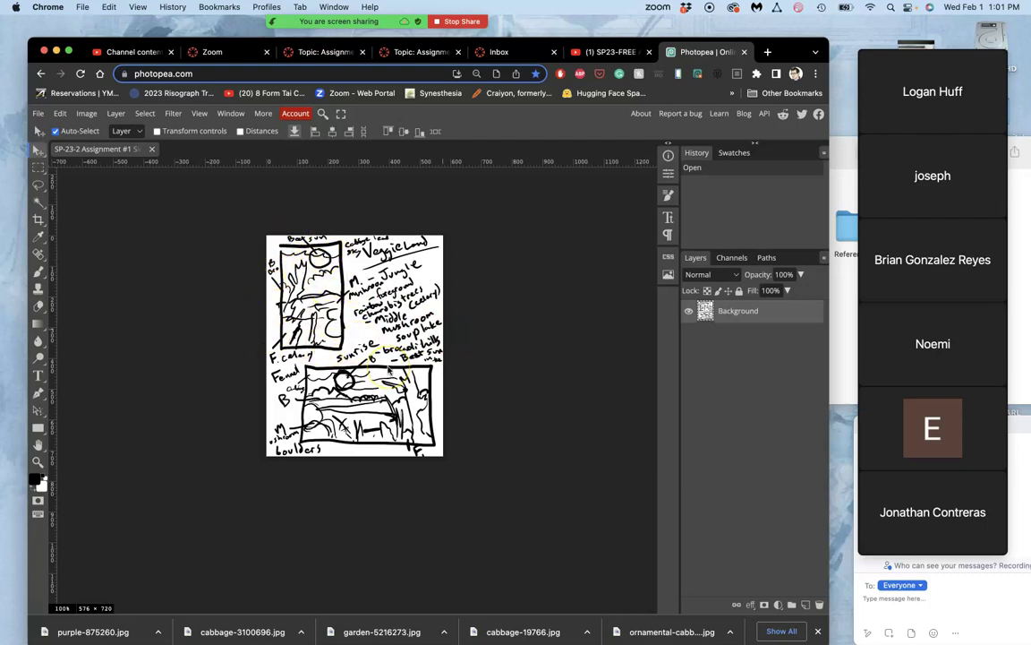
Hide the rulers around the VeggieLand sketch and show them again
{"action": "scroll", "coordinate": [388, 368], "scroll_direction": "up", "scroll_amount": 3}
{"action": "scroll", "coordinate": [343, 201], "scroll_direction": "up", "scroll_amount": 3}
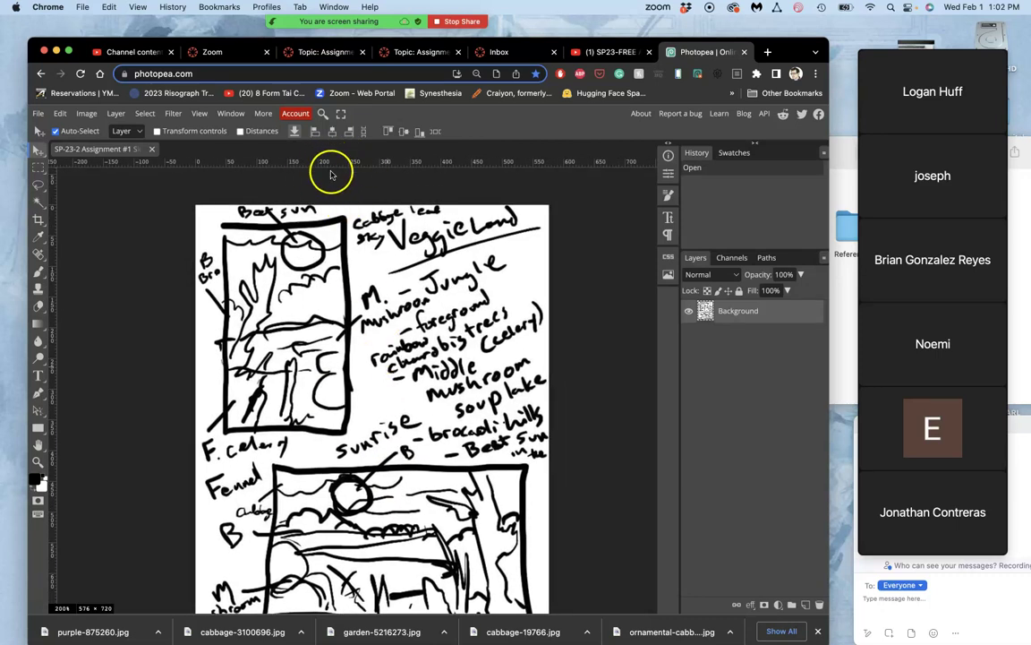
{"action": "left_click", "coordinate": [199, 112]}
{"action": "mouse_move", "coordinate": [217, 259]}
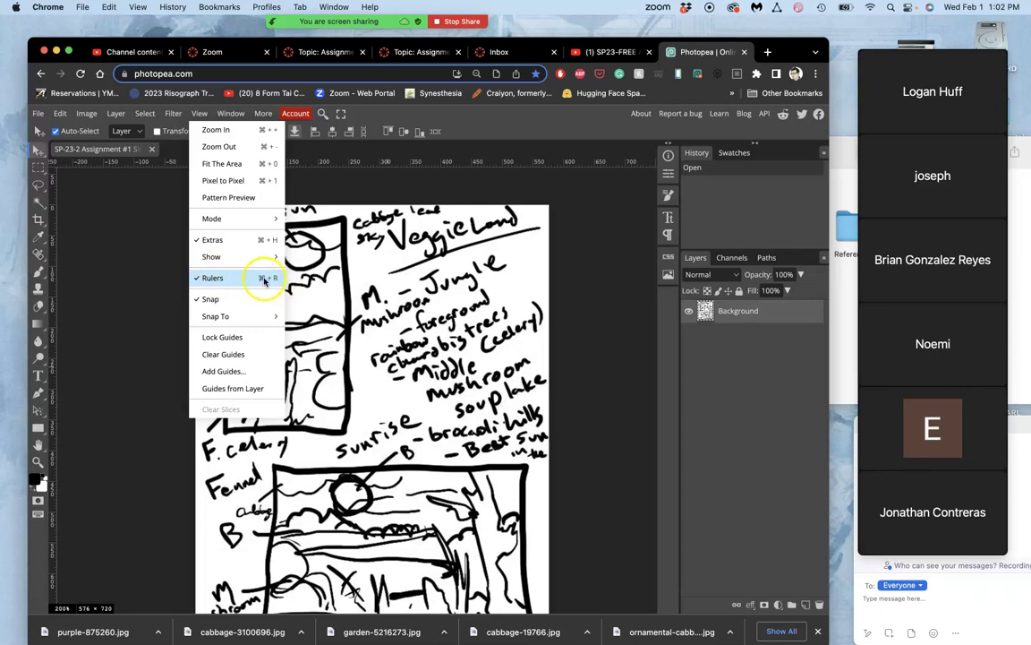
{"action": "left_click", "coordinate": [344, 194]}
{"action": "key", "text": "super+r"}
{"action": "key", "text": "super+r"}
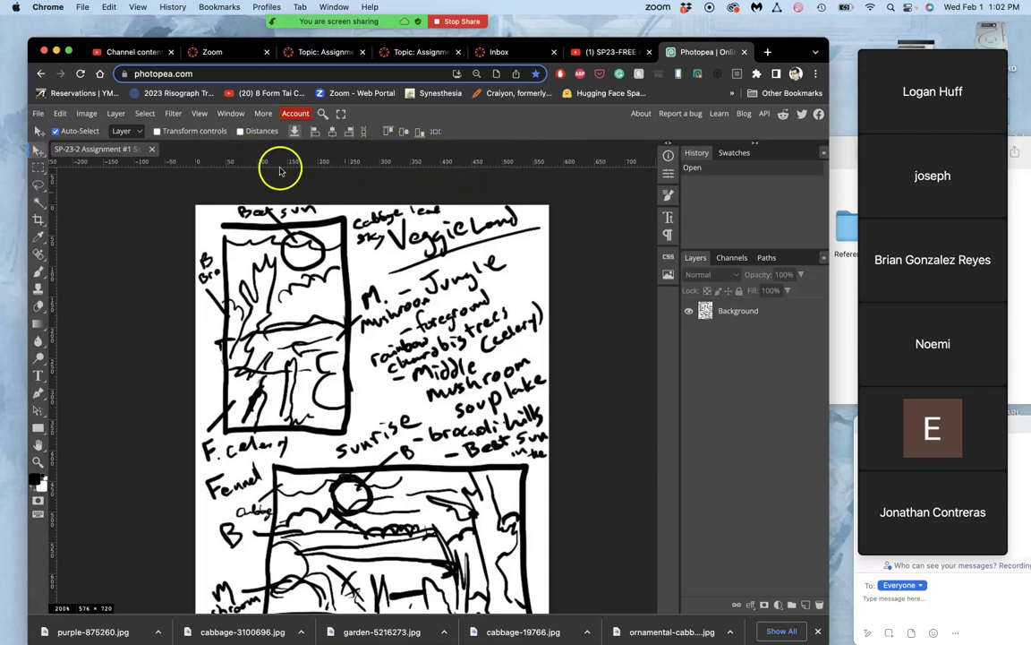
Dismiss the downloads bar and place two horizontal and two vertical guides along the edges of the upright thumbnail's frame
{"action": "left_click", "coordinate": [818, 633]}
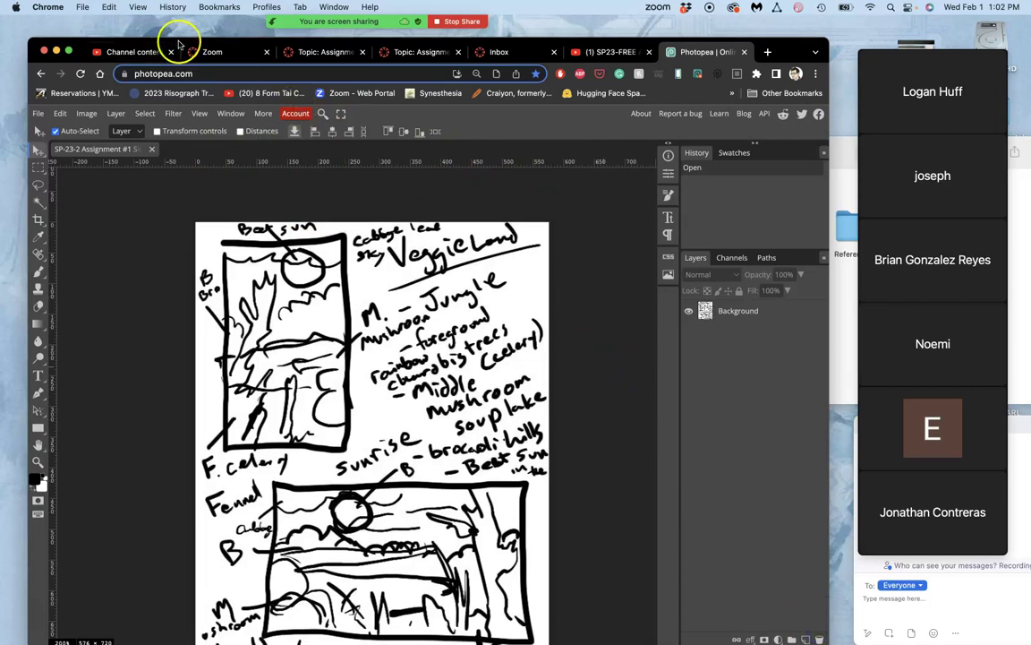
{"action": "left_click", "coordinate": [39, 152]}
{"action": "left_click_drag", "start_coordinate": [358, 165], "coordinate": [338, 239]}
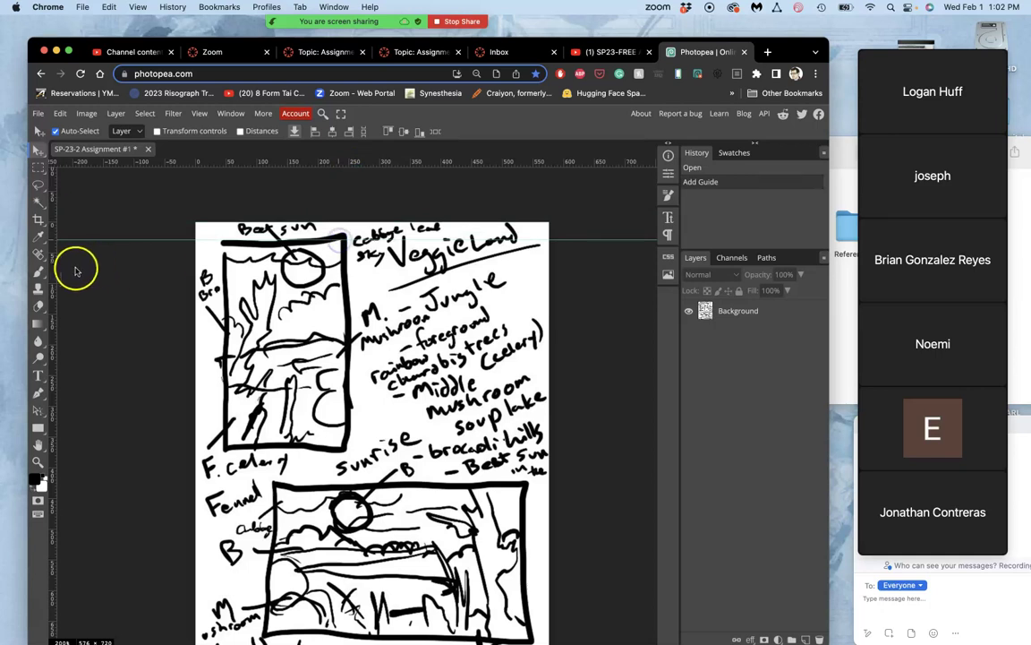
{"action": "left_click_drag", "start_coordinate": [52, 272], "coordinate": [223, 285]}
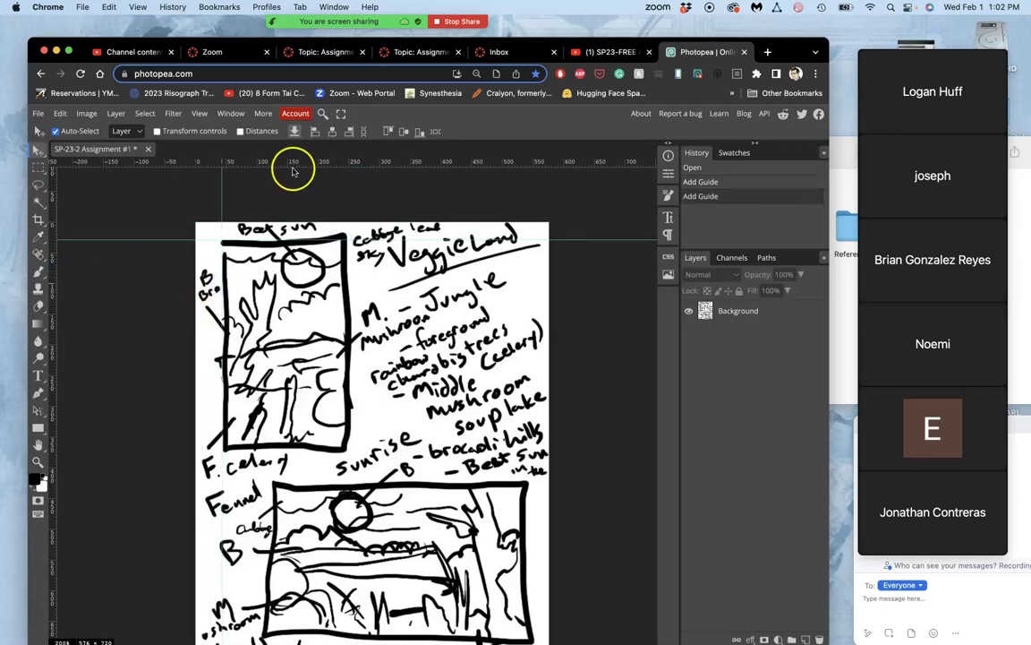
{"action": "left_click_drag", "start_coordinate": [281, 166], "coordinate": [280, 453]}
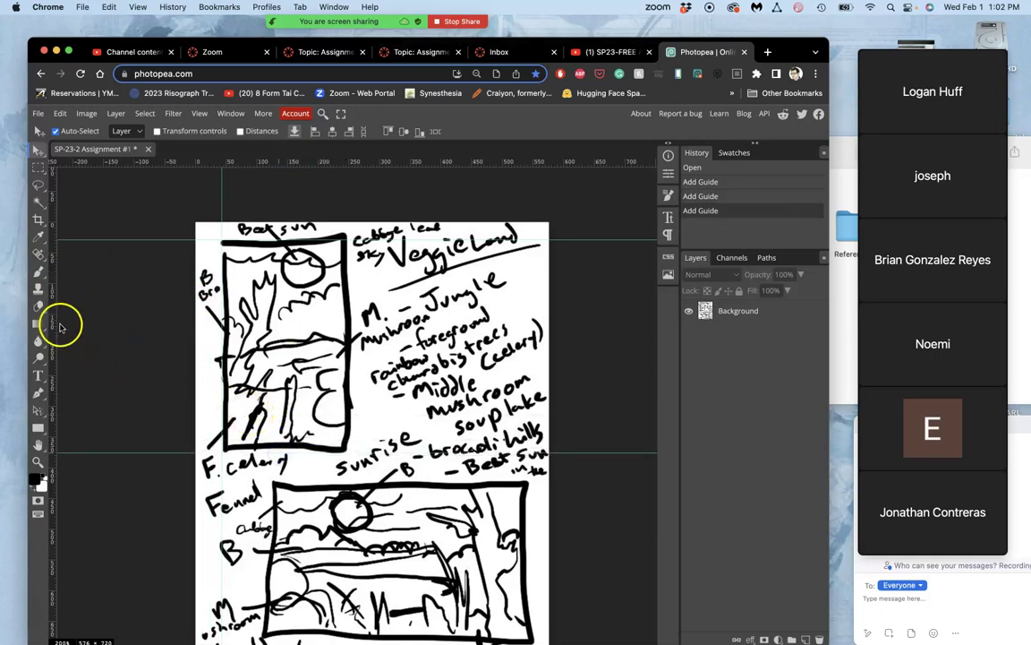
{"action": "left_click_drag", "start_coordinate": [54, 318], "coordinate": [347, 351]}
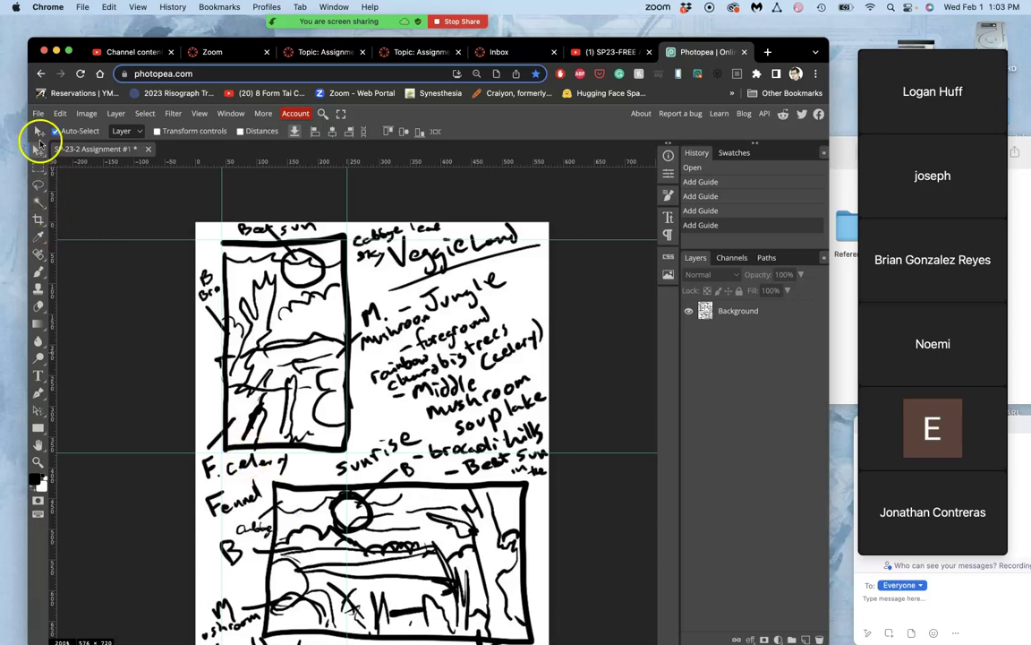
Crop the image with the Free ratio to the four guides around the upright thumbnail, 204 by 347 px
{"action": "left_click", "coordinate": [39, 224]}
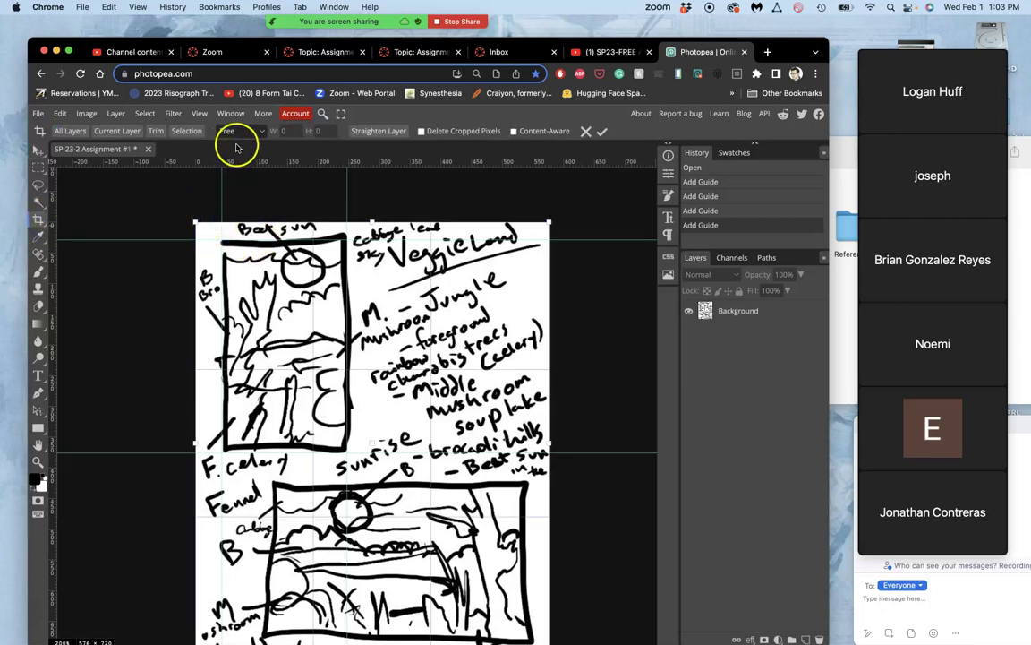
{"action": "left_click", "coordinate": [261, 132]}
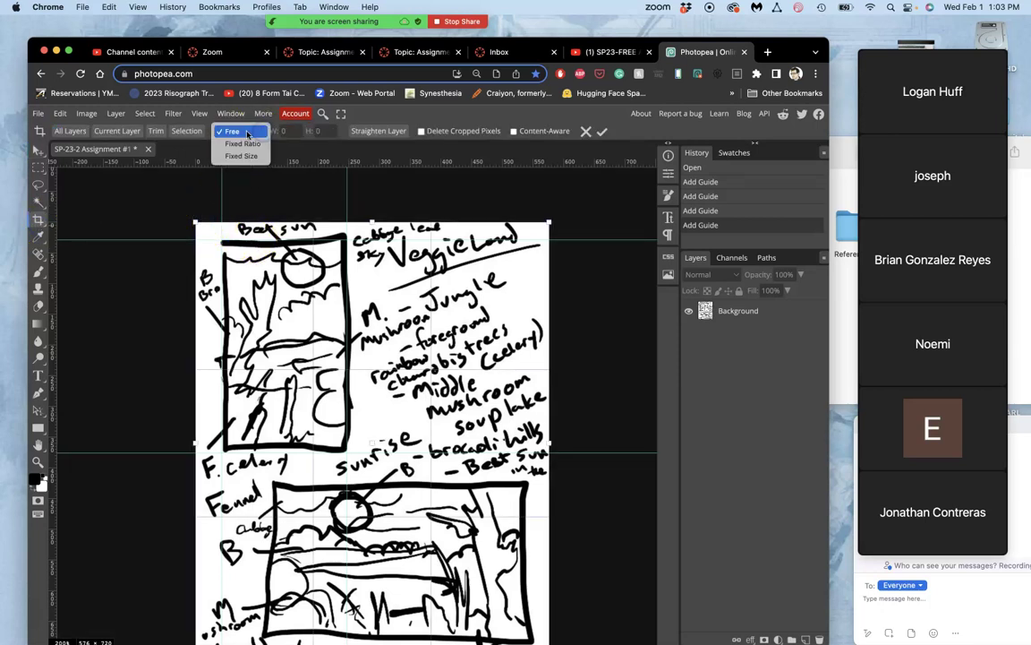
{"action": "left_click", "coordinate": [242, 132]}
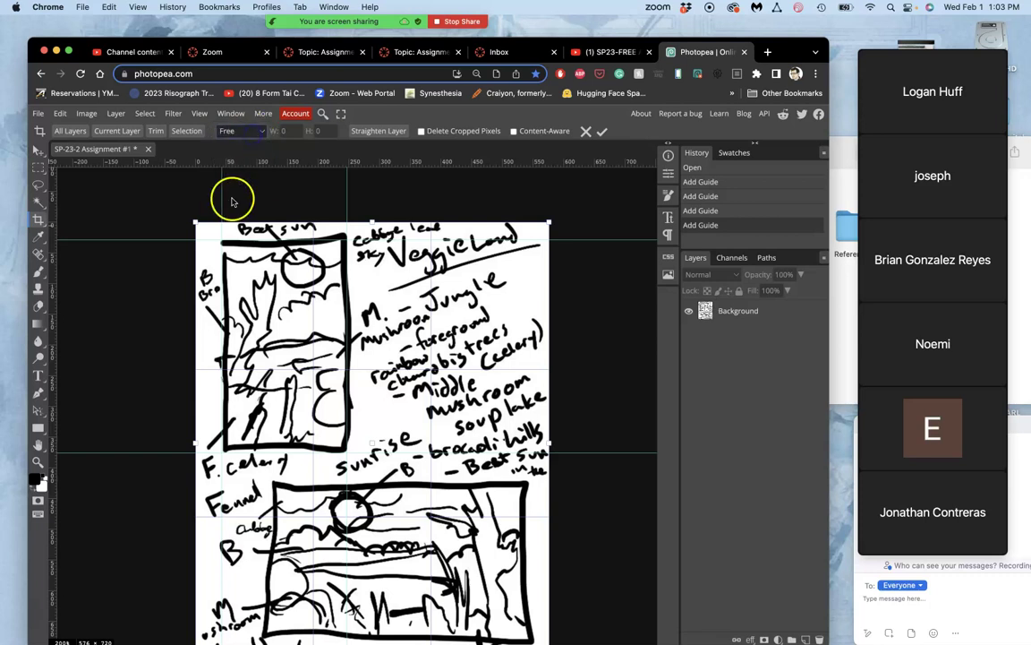
{"action": "left_click_drag", "start_coordinate": [196, 224], "coordinate": [222, 239]}
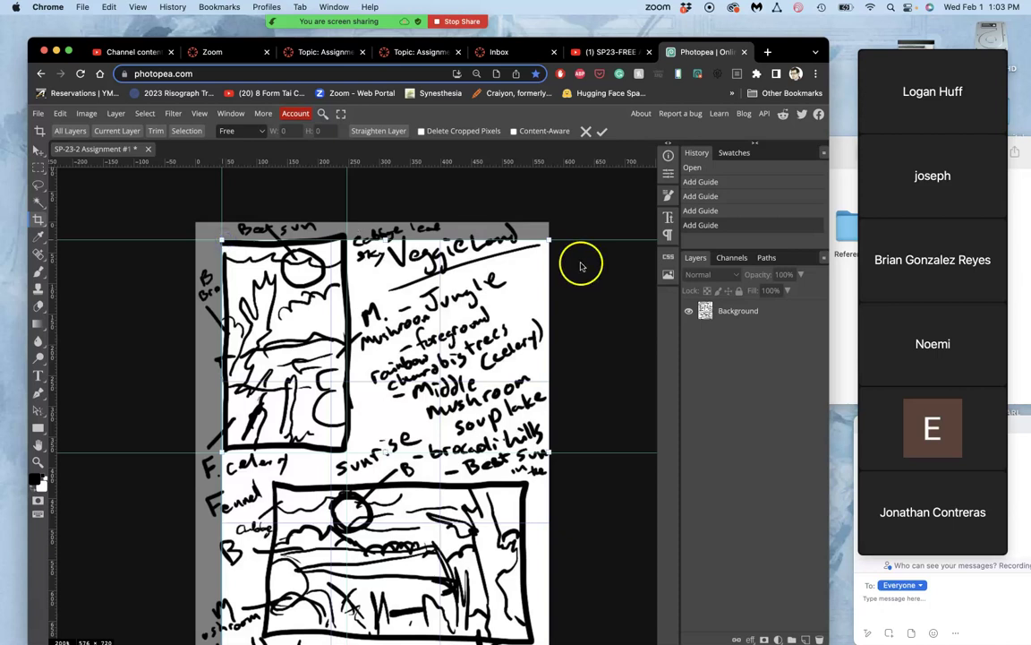
{"action": "left_click_drag", "start_coordinate": [551, 240], "coordinate": [348, 239]}
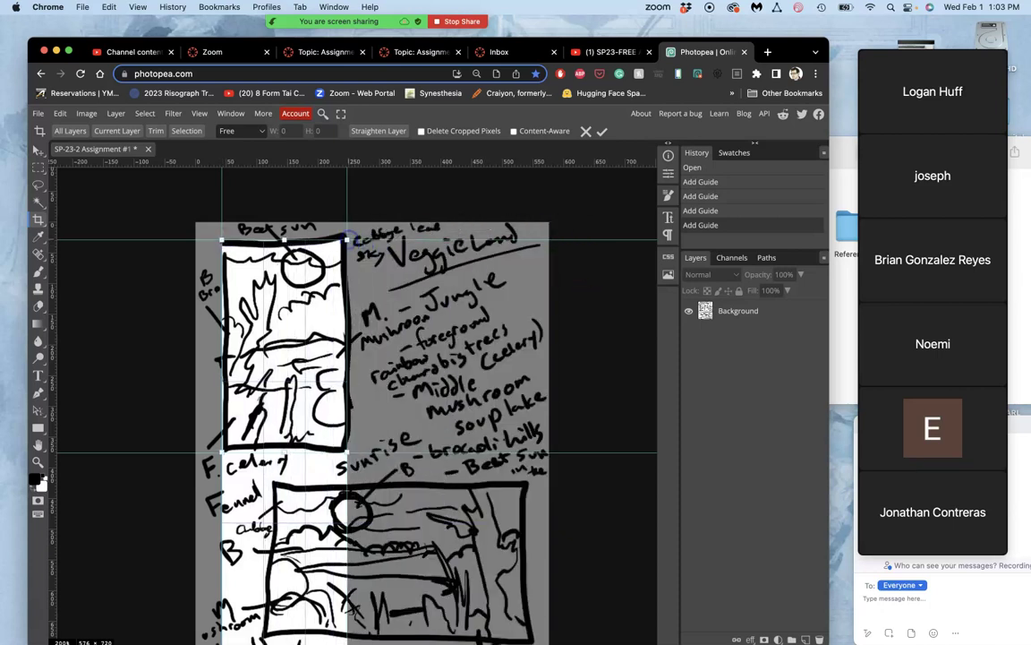
{"action": "scroll", "coordinate": [363, 391], "scroll_direction": "down", "scroll_amount": 5}
{"action": "left_click_drag", "start_coordinate": [288, 557], "coordinate": [284, 346]}
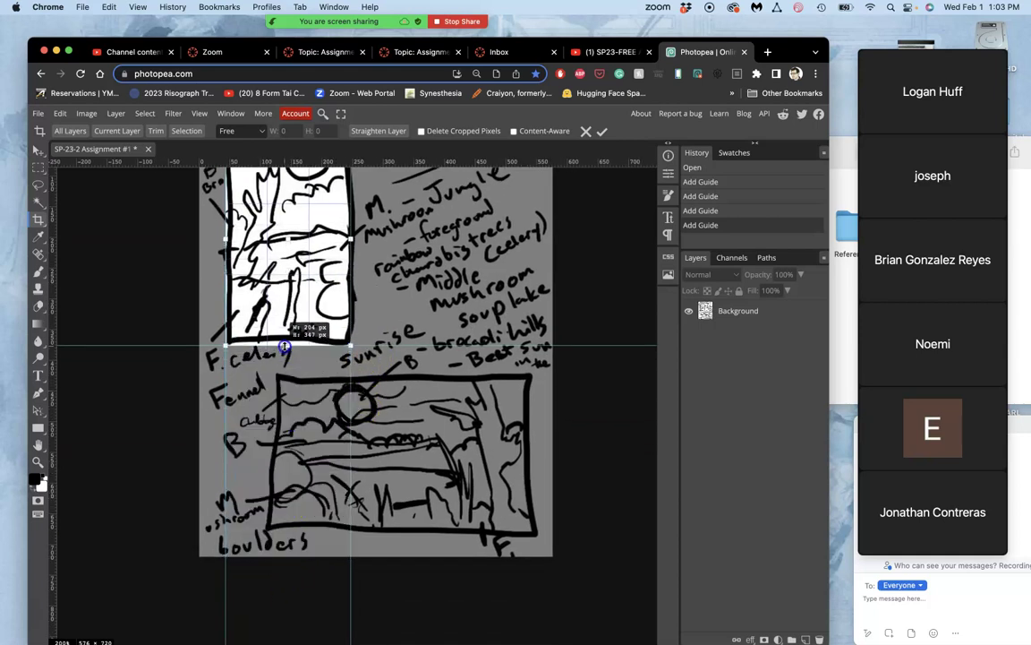
{"action": "scroll", "coordinate": [300, 329], "scroll_direction": "up", "scroll_amount": 5}
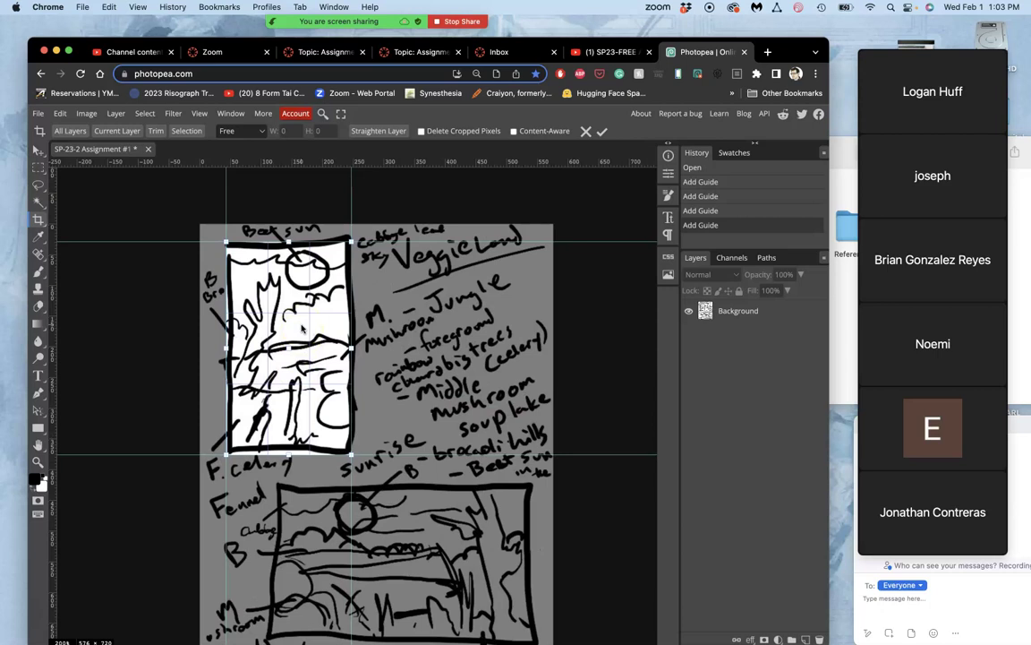
{"action": "key", "text": "Return"}
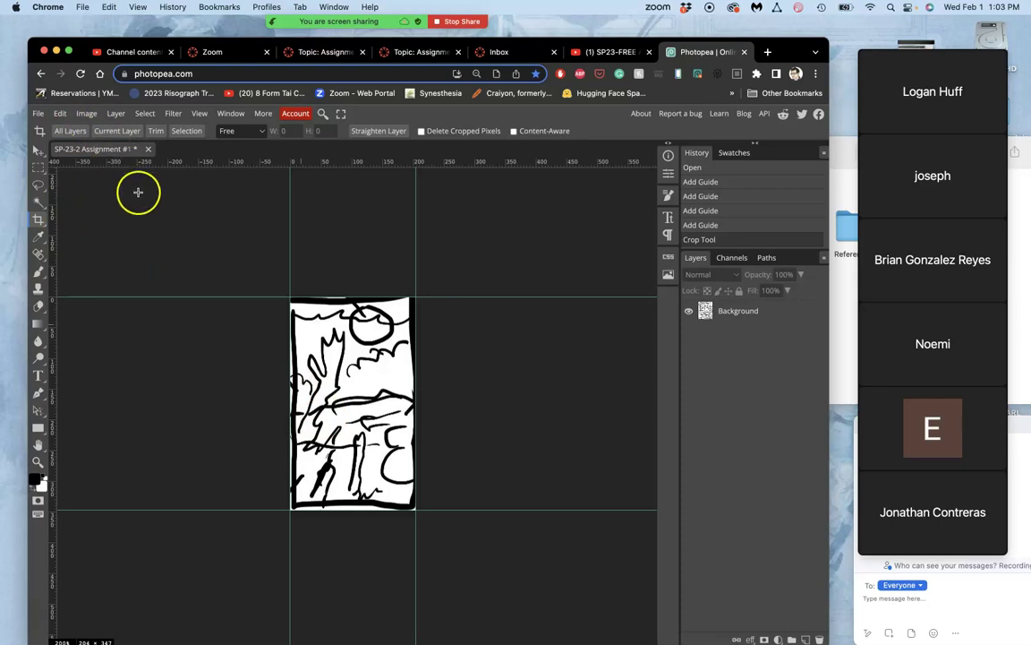
{"action": "left_click", "coordinate": [87, 114]}
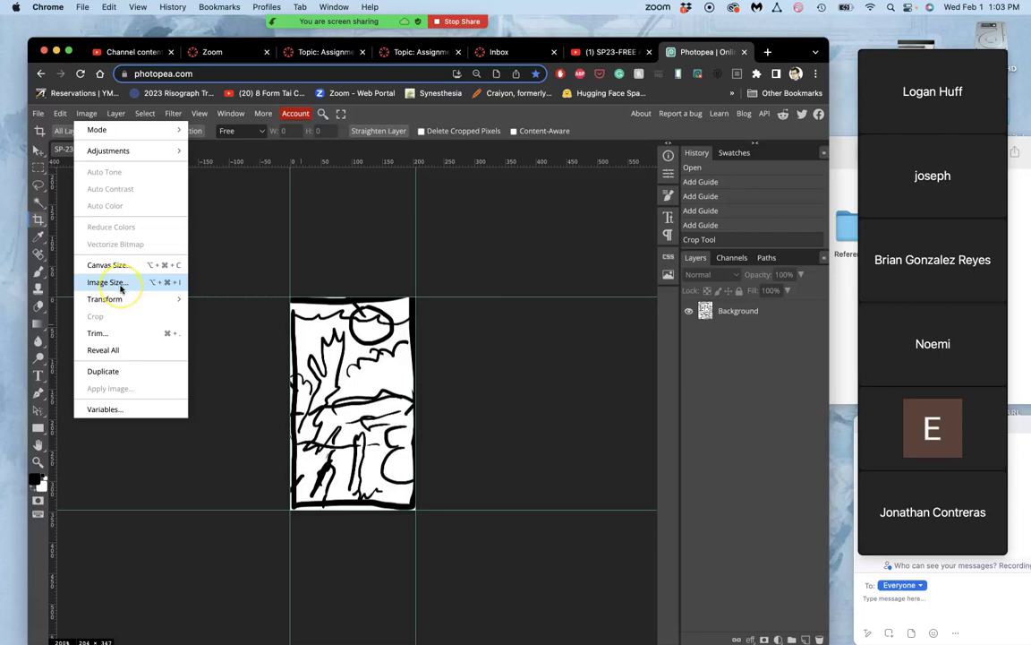
{"action": "left_click", "coordinate": [230, 239]}
{"action": "left_click_drag", "start_coordinate": [232, 241], "coordinate": [333, 274]}
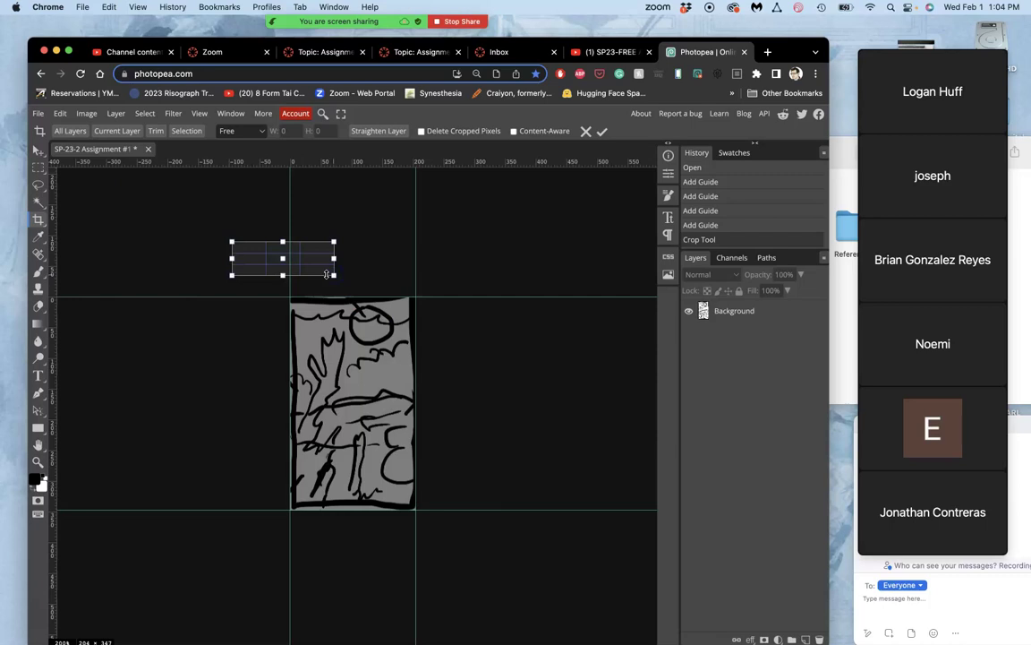
Discard the stray crop box and check the original sketch's full file name in the Assign #1 folder in Finder
{"action": "key", "text": "Escape"}
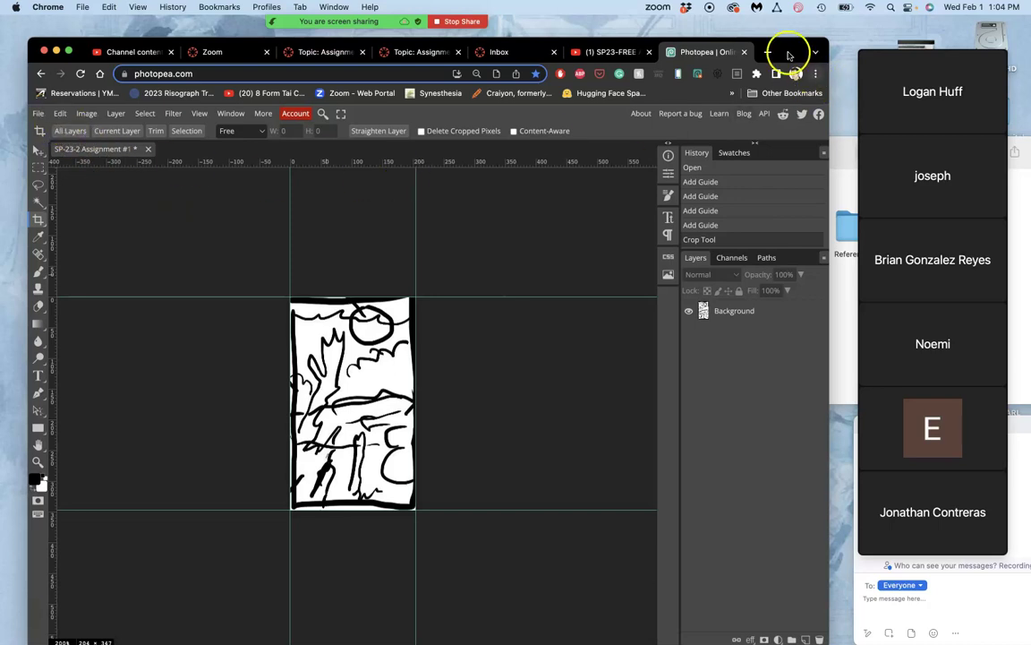
{"action": "left_click_drag", "start_coordinate": [788, 54], "coordinate": [609, 82]}
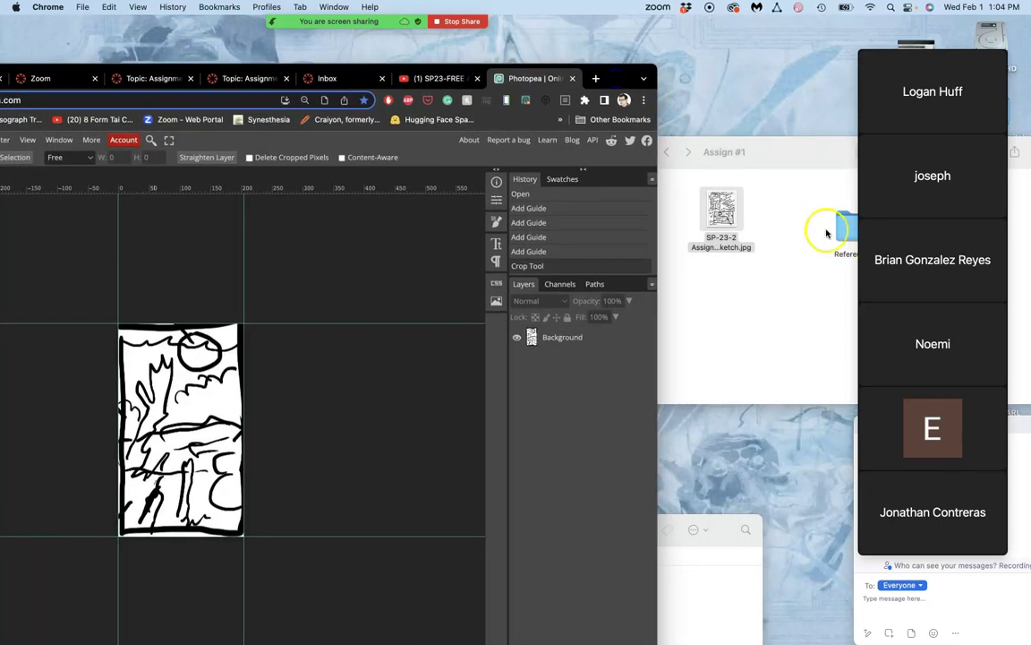
{"action": "left_click", "coordinate": [788, 228]}
{"action": "left_click", "coordinate": [718, 239]}
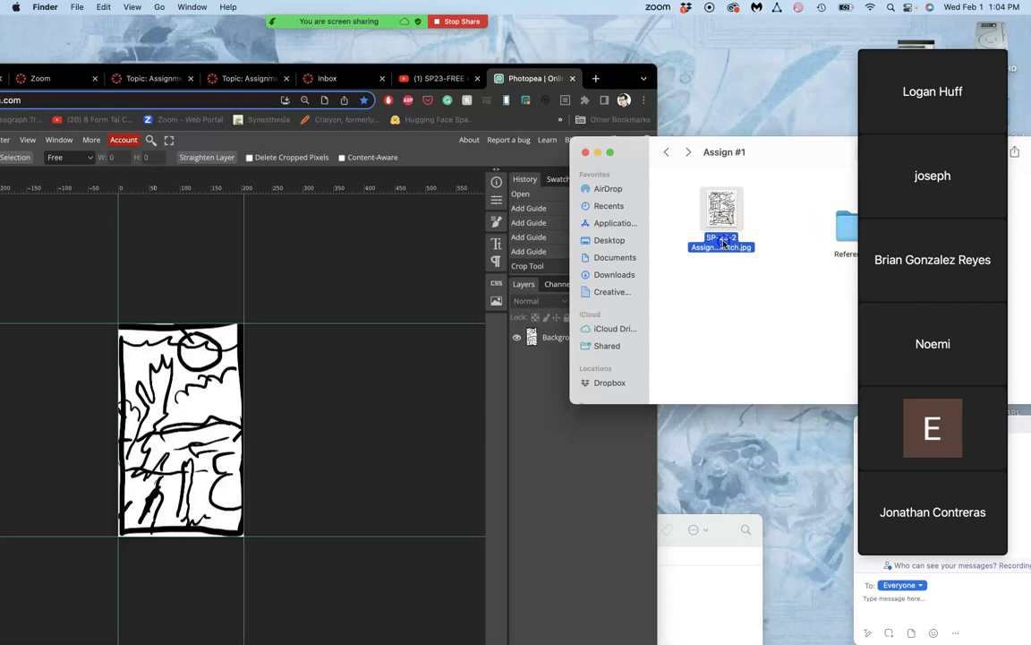
{"action": "left_click", "coordinate": [723, 242]}
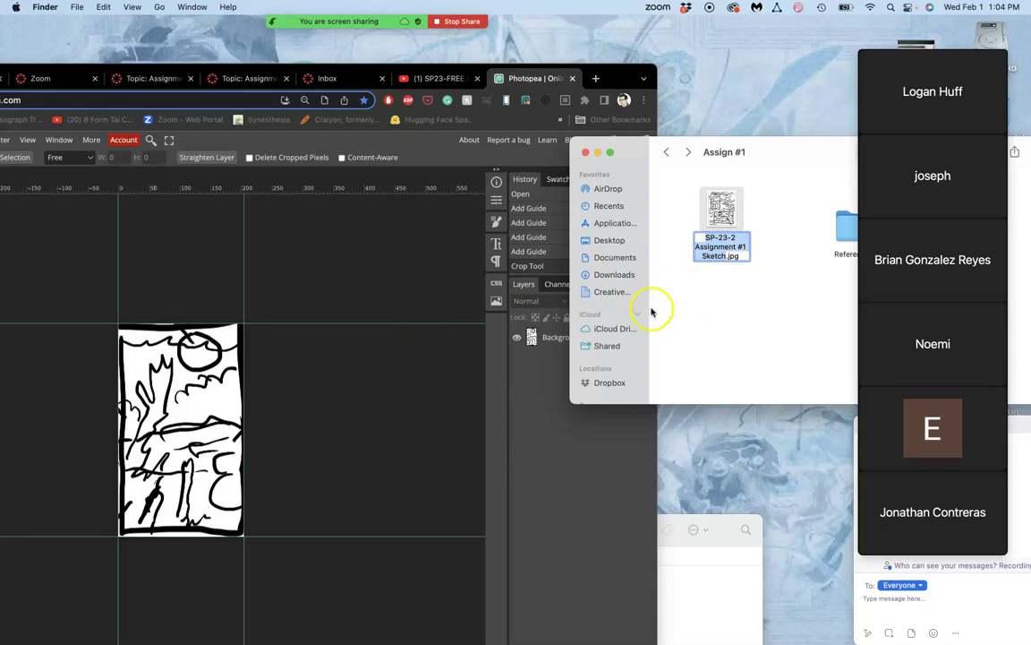
{"action": "left_click", "coordinate": [405, 391]}
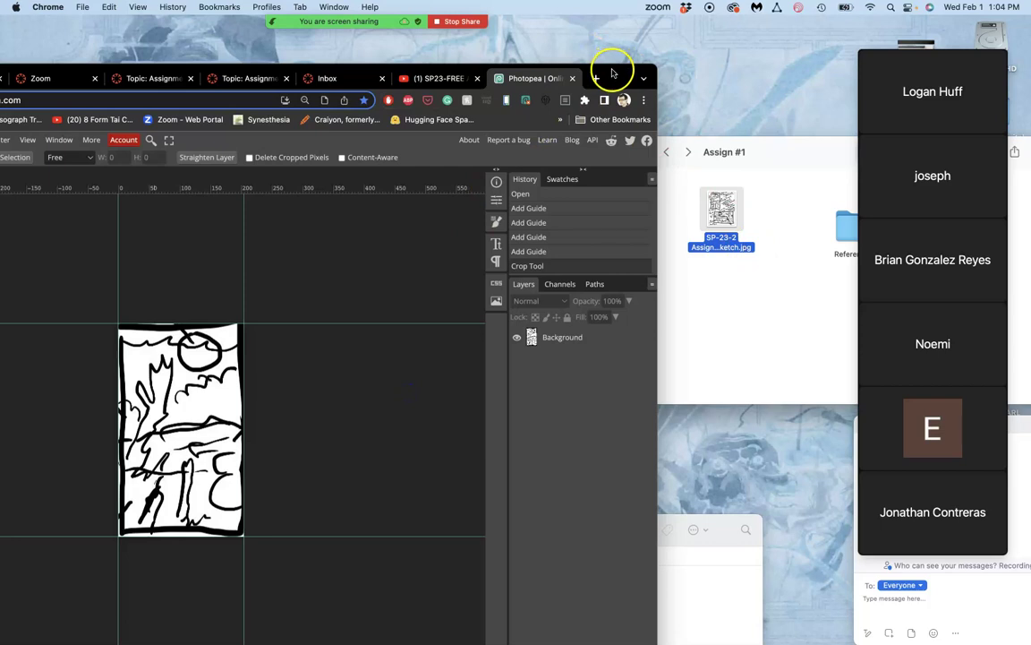
{"action": "left_click_drag", "start_coordinate": [614, 76], "coordinate": [812, 45]}
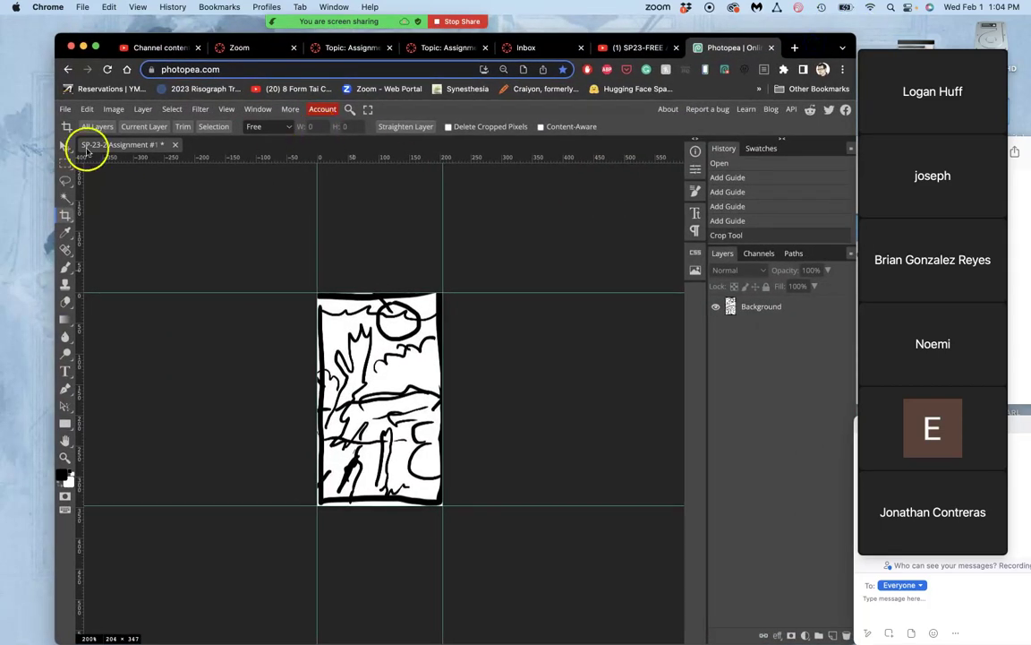
Save the cropped sketch in PSD format as SP-23-2 Assignment #1 Sketch.psd with no minify options
{"action": "left_click", "coordinate": [66, 110]}
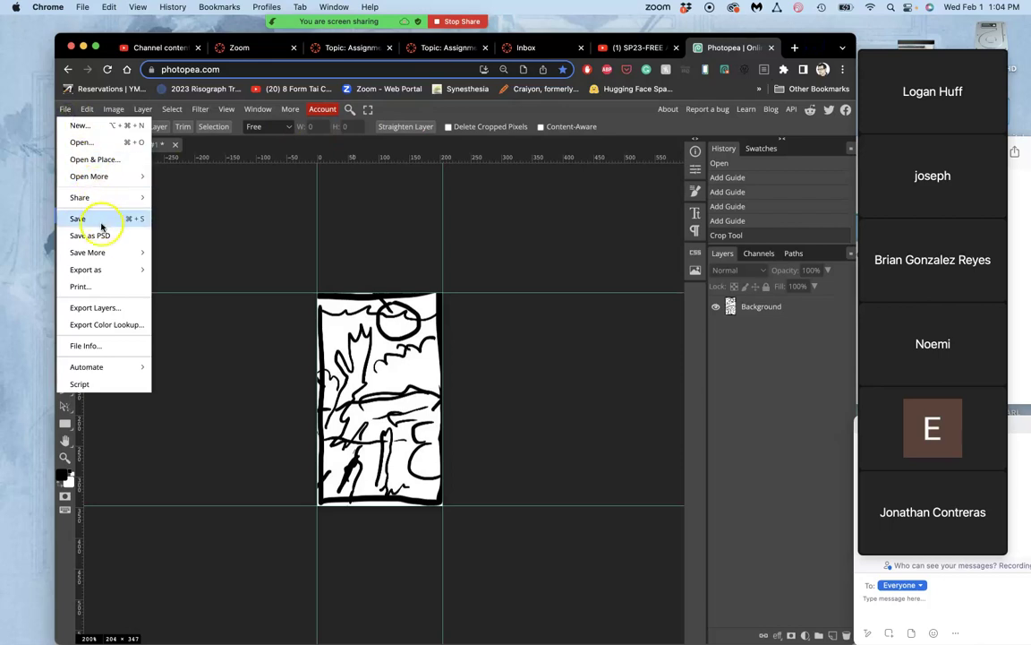
{"action": "mouse_move", "coordinate": [112, 256]}
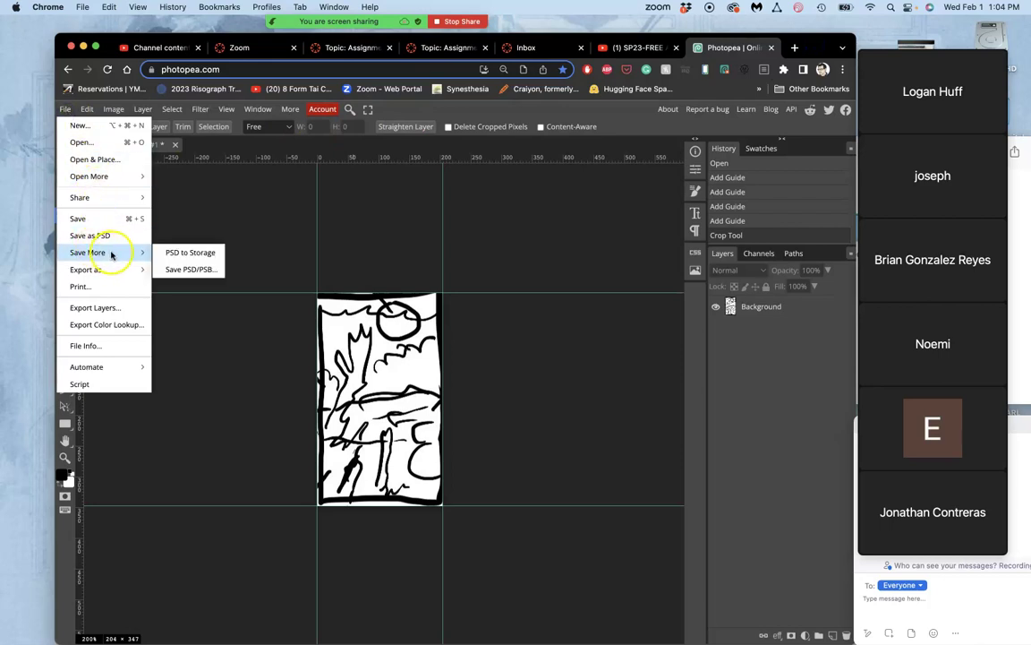
{"action": "left_click", "coordinate": [194, 271]}
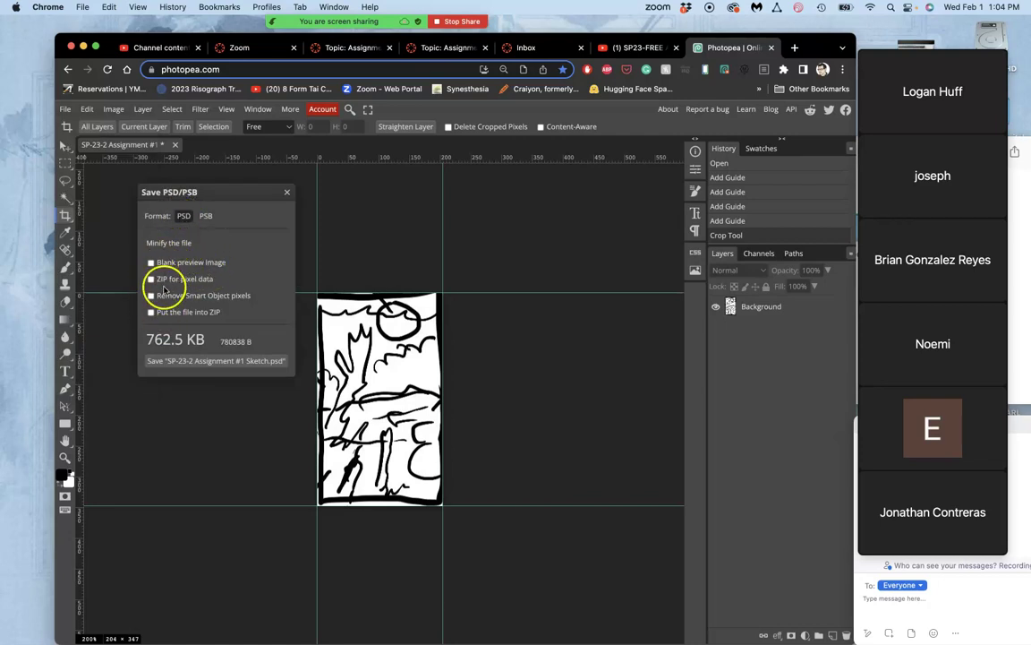
{"action": "left_click", "coordinate": [212, 361]}
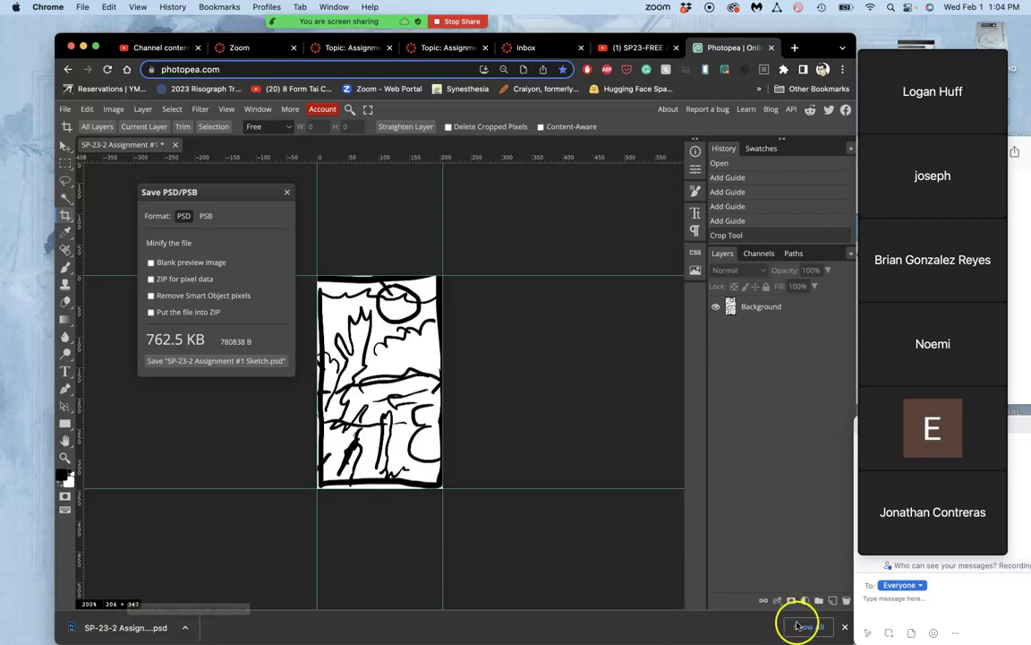
Dismiss the downloads bar, open the Downloads folder in Finder and preview SP-23-2 Assignment #1 Sketch.psd
{"action": "left_click", "coordinate": [846, 629]}
{"action": "mouse_move", "coordinate": [5, 472]}
{"action": "left_click", "coordinate": [9, 441]}
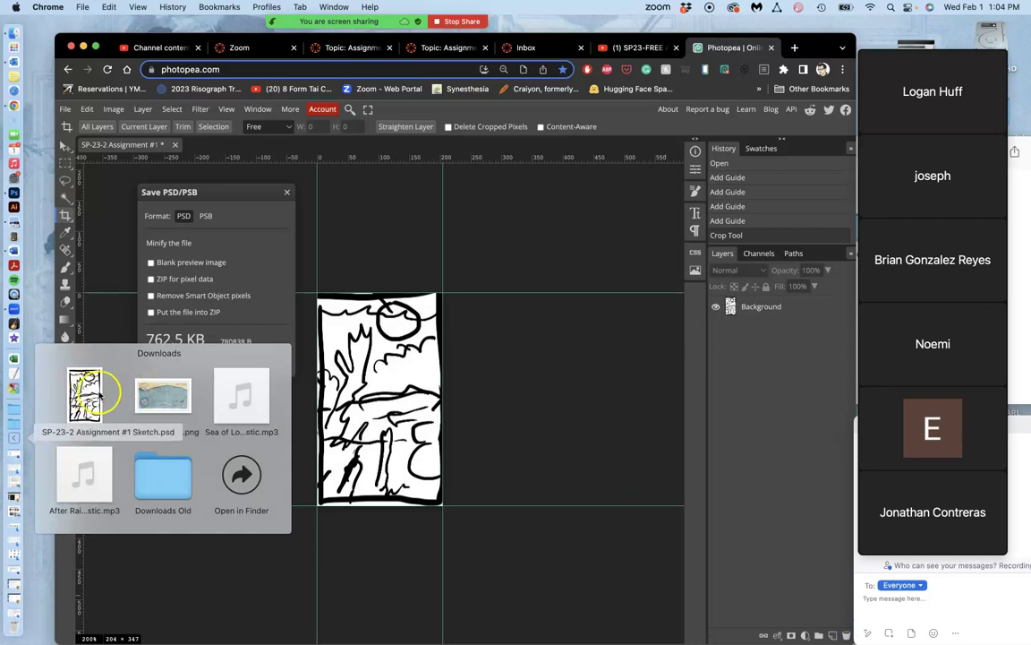
{"action": "left_click", "coordinate": [245, 482]}
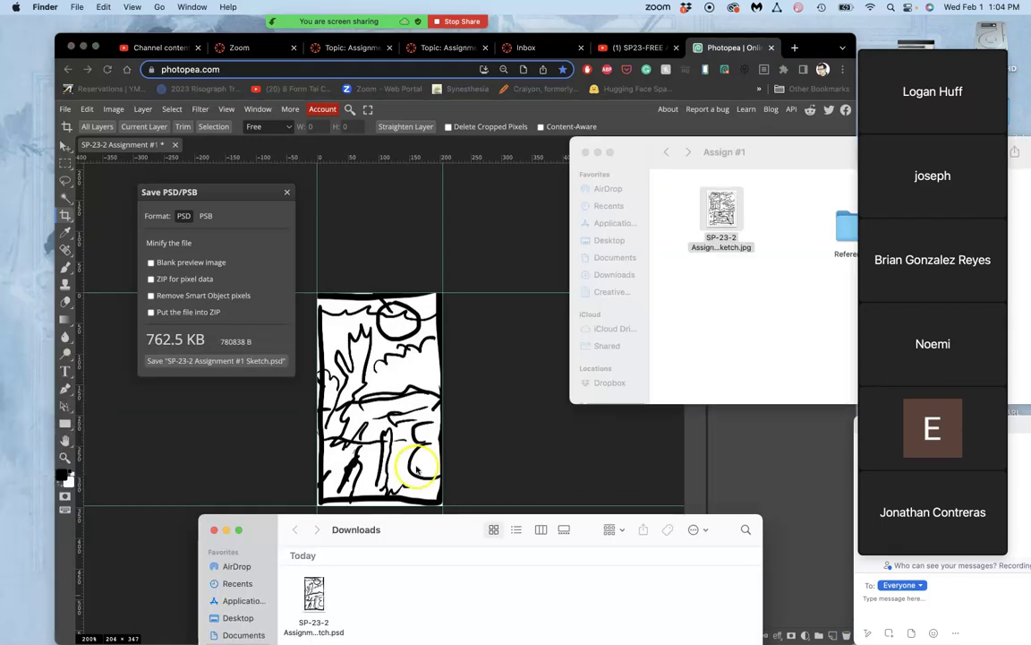
{"action": "left_click", "coordinate": [313, 594]}
{"action": "key", "text": "space"}
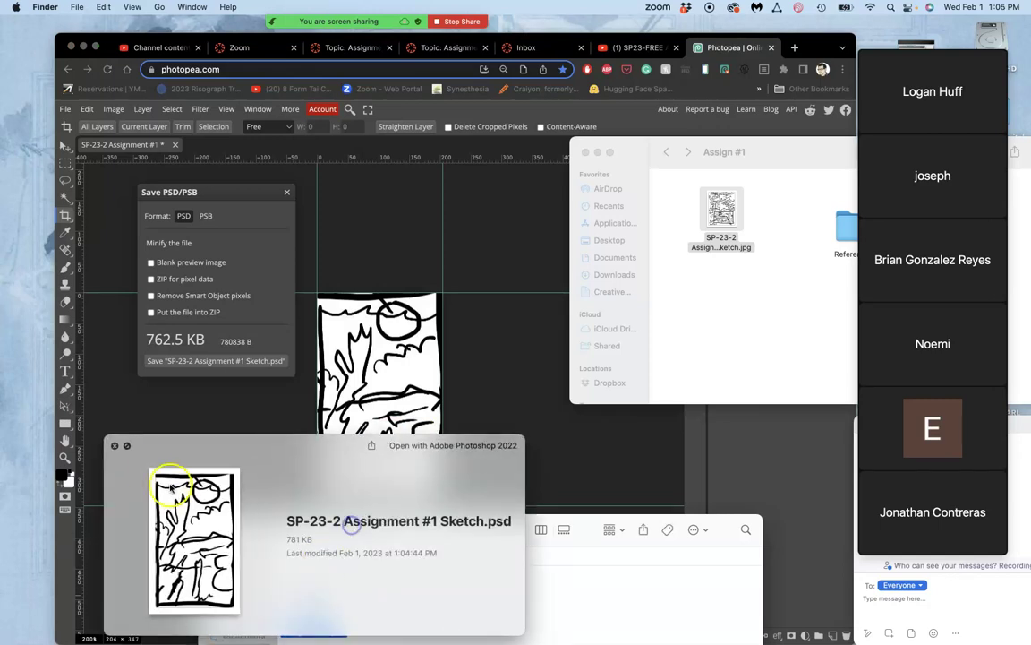
{"action": "left_click", "coordinate": [114, 446]}
Move SP-23-2 Assignment #1 Sketch.psd from Downloads into the Assign #1 folder and close the Downloads window
{"action": "left_click", "coordinate": [323, 597]}
{"action": "left_click_drag", "start_coordinate": [315, 596], "coordinate": [720, 302]}
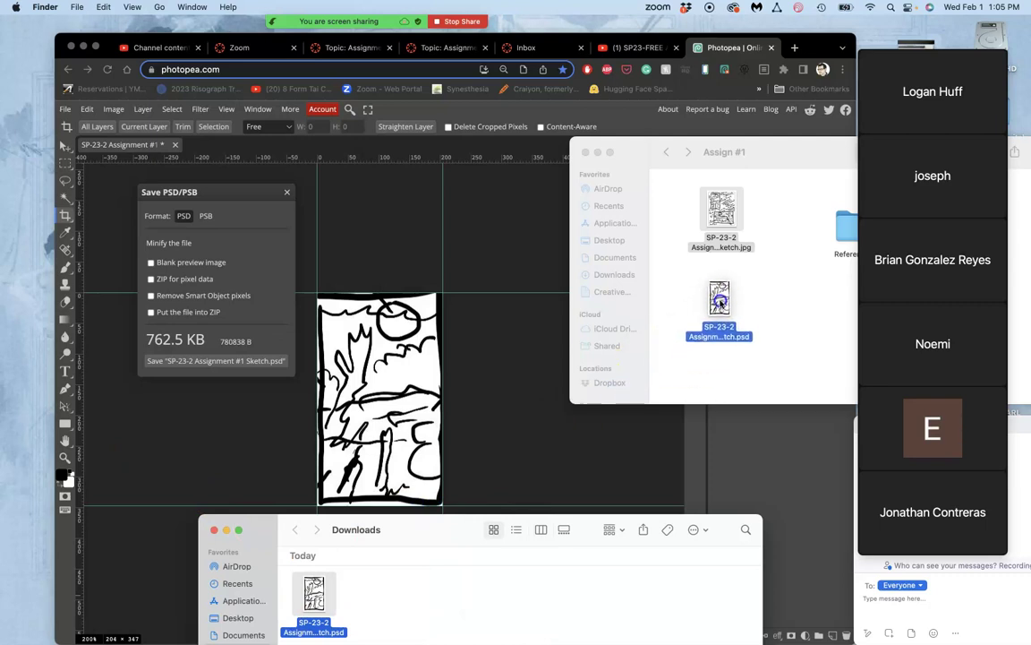
{"action": "left_click", "coordinate": [760, 300]}
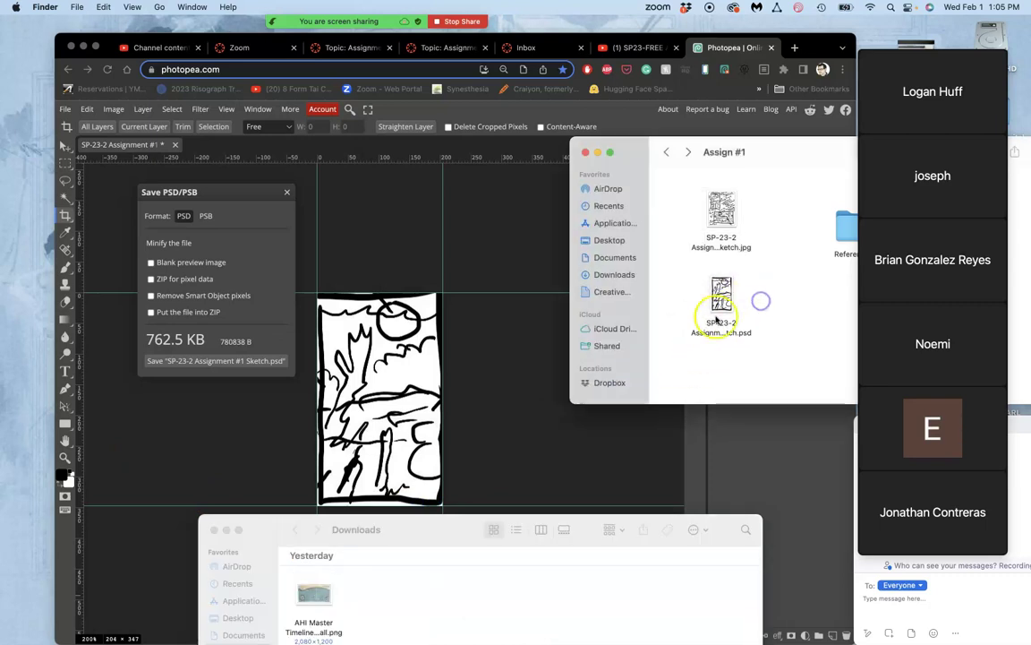
{"action": "left_click", "coordinate": [758, 305]}
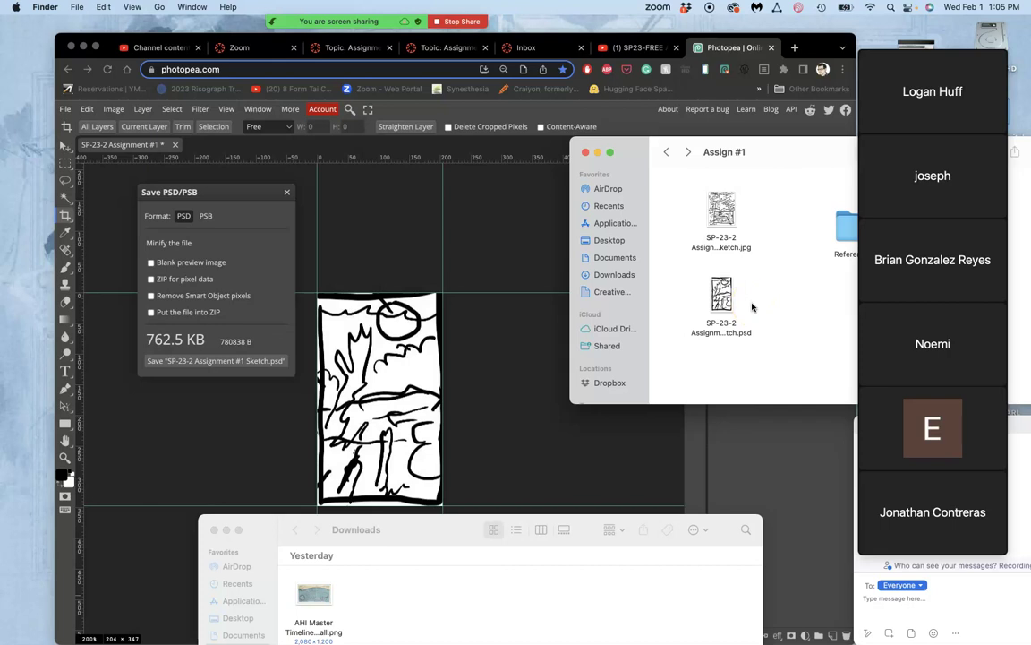
{"action": "left_click", "coordinate": [745, 309]}
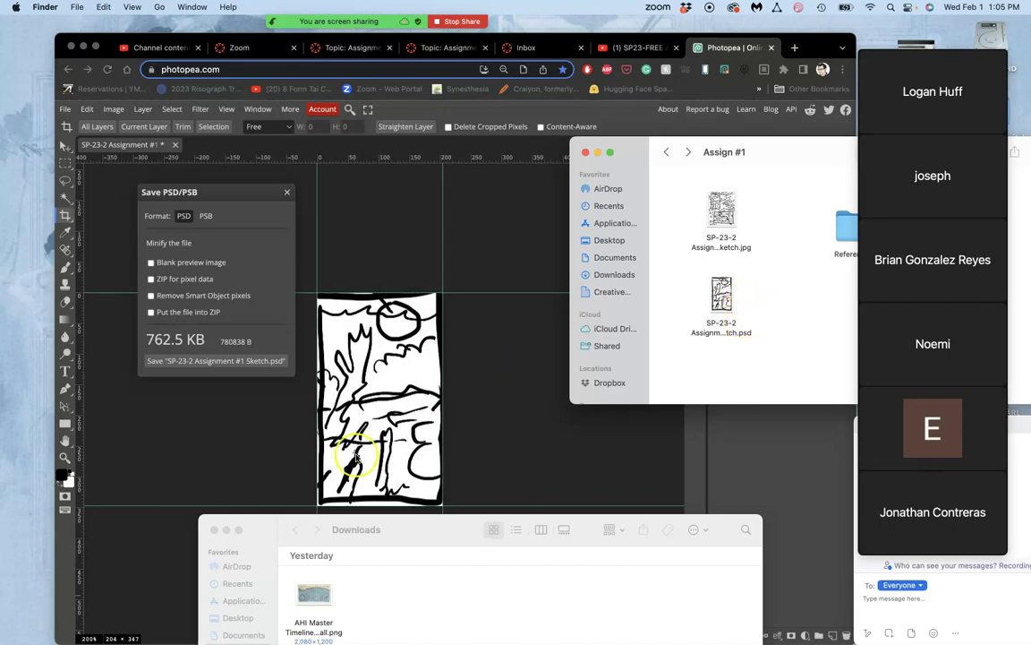
{"action": "left_click", "coordinate": [214, 529]}
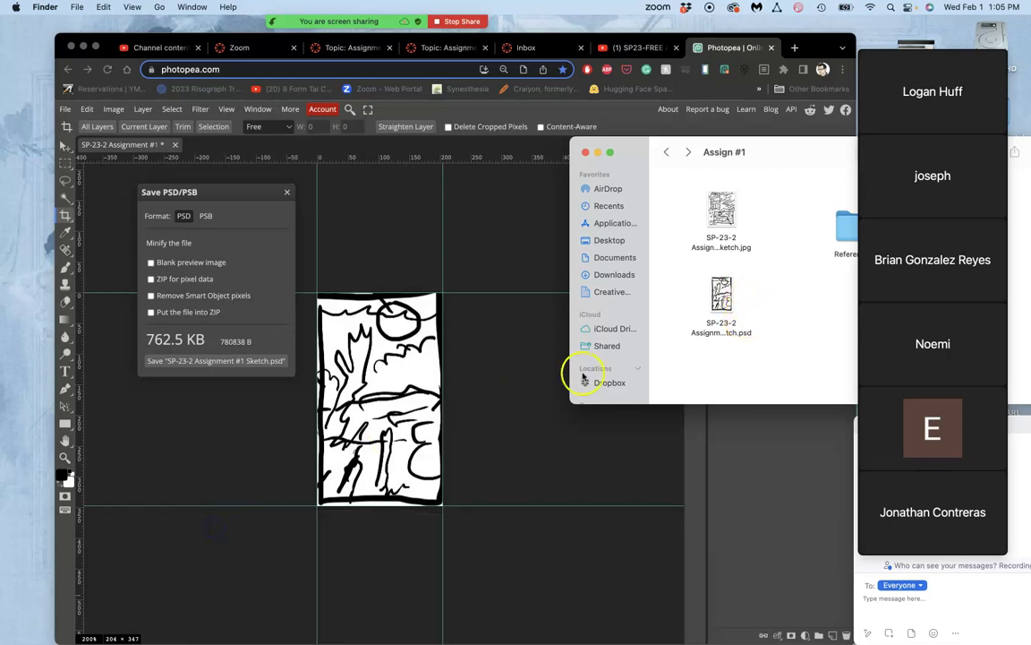
Try the green and yellow color tags on the sketch PSD in the Assign #1 folder
{"action": "right_click", "coordinate": [734, 333]}
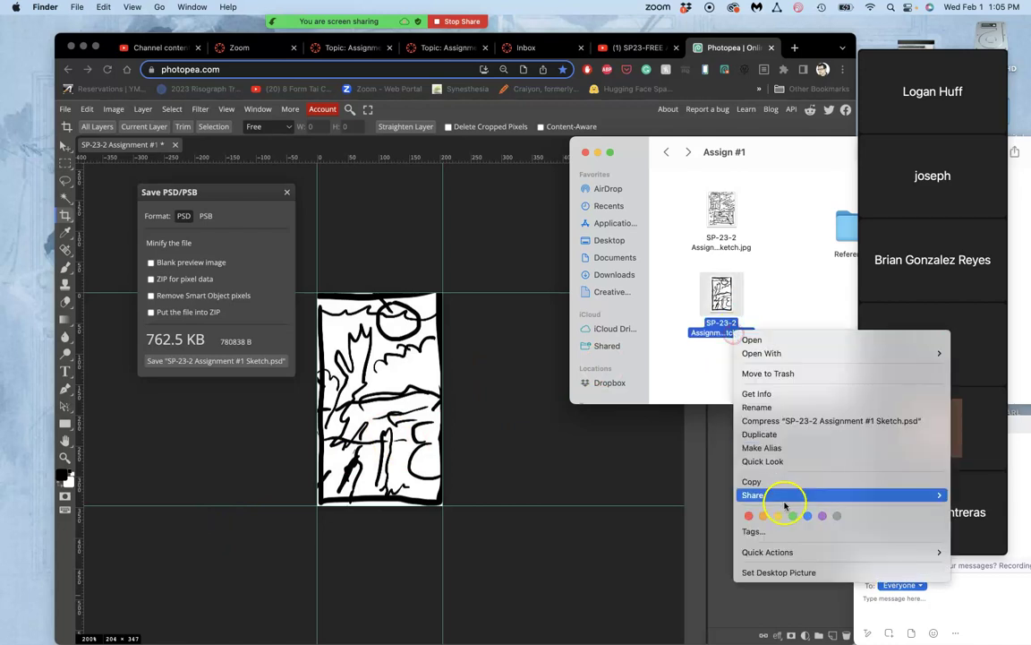
{"action": "left_click", "coordinate": [791, 515]}
{"action": "left_click", "coordinate": [743, 334]}
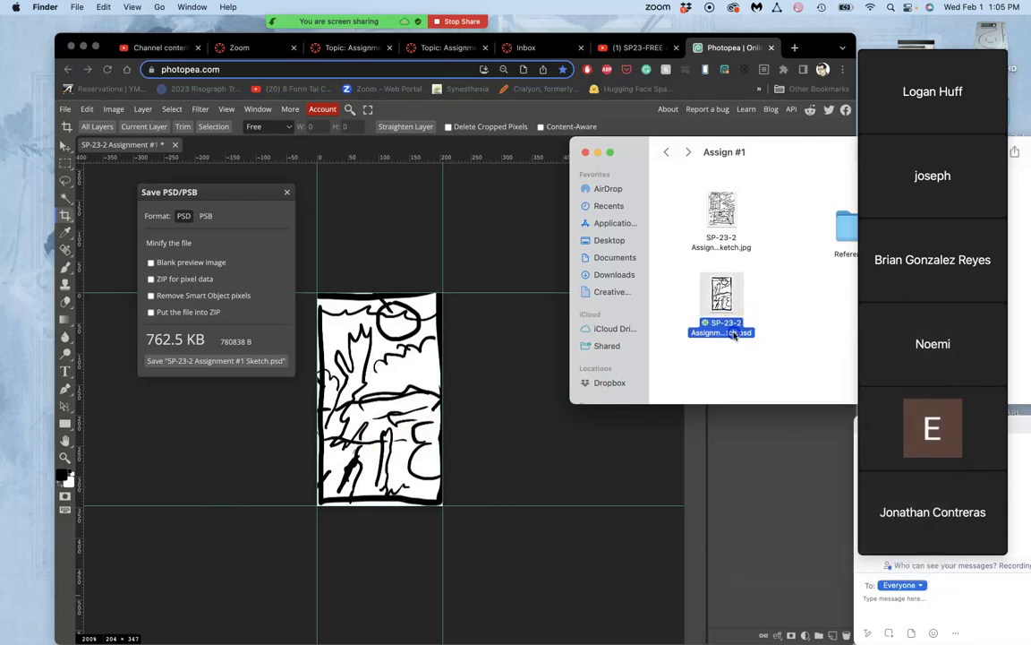
{"action": "right_click", "coordinate": [734, 334]}
{"action": "left_click", "coordinate": [778, 524]}
{"action": "left_click", "coordinate": [724, 333]}
{"action": "right_click", "coordinate": [724, 333]}
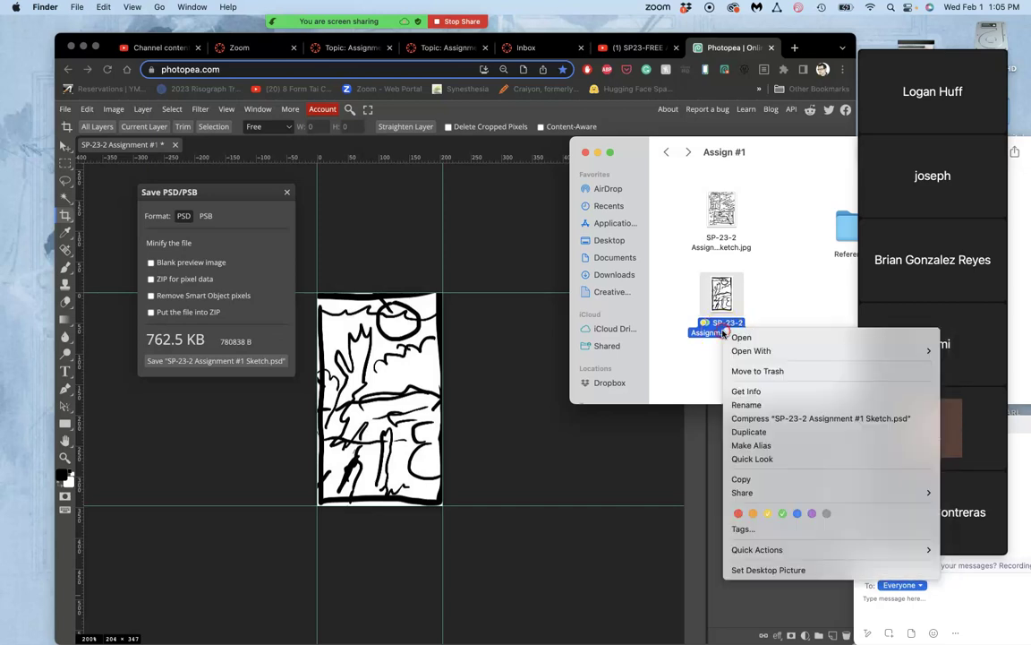
{"action": "left_click", "coordinate": [787, 501]}
Switch back to Chrome and close the Photopea tab, confirming that the site is left
{"action": "left_click", "coordinate": [504, 299]}
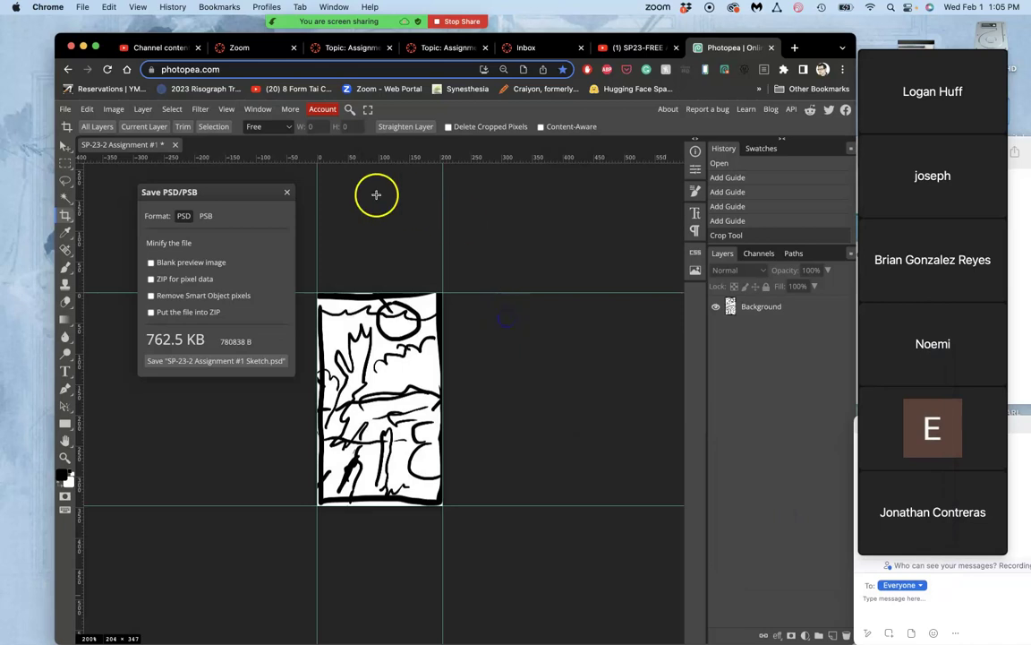
{"action": "left_click", "coordinate": [771, 48]}
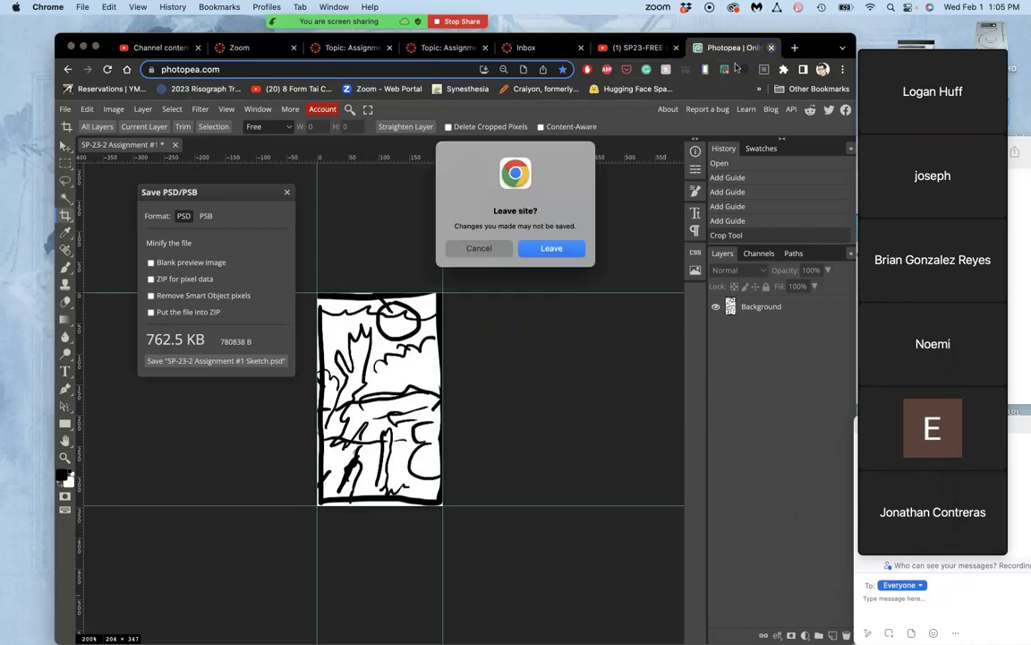
{"action": "left_click", "coordinate": [550, 248]}
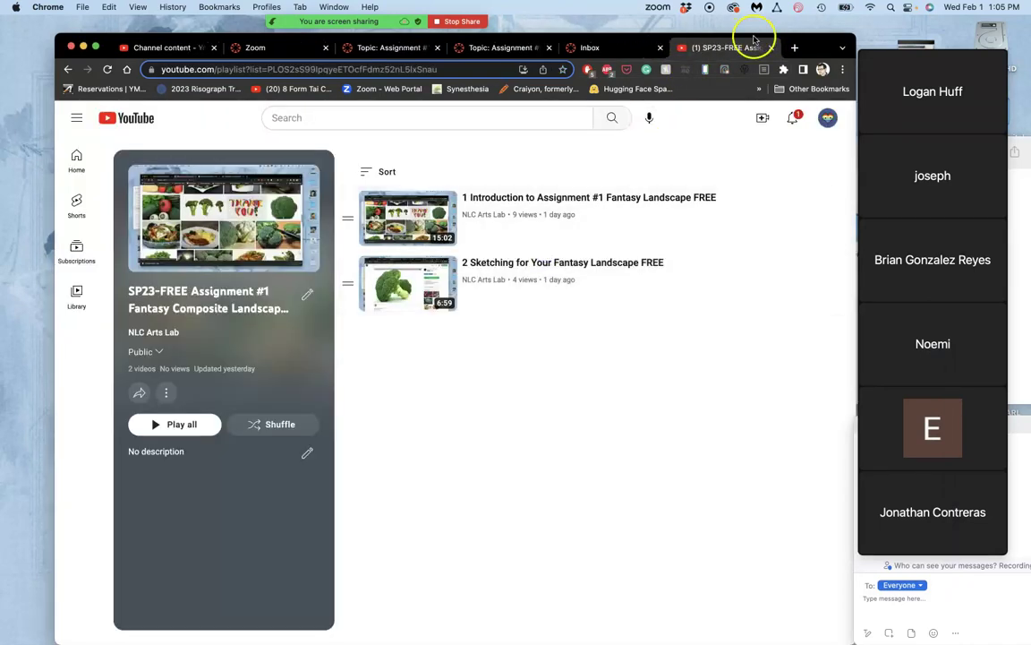
Load photopea.com in a new browser tab
{"action": "left_click", "coordinate": [795, 47]}
{"action": "type", "text": "photop"}
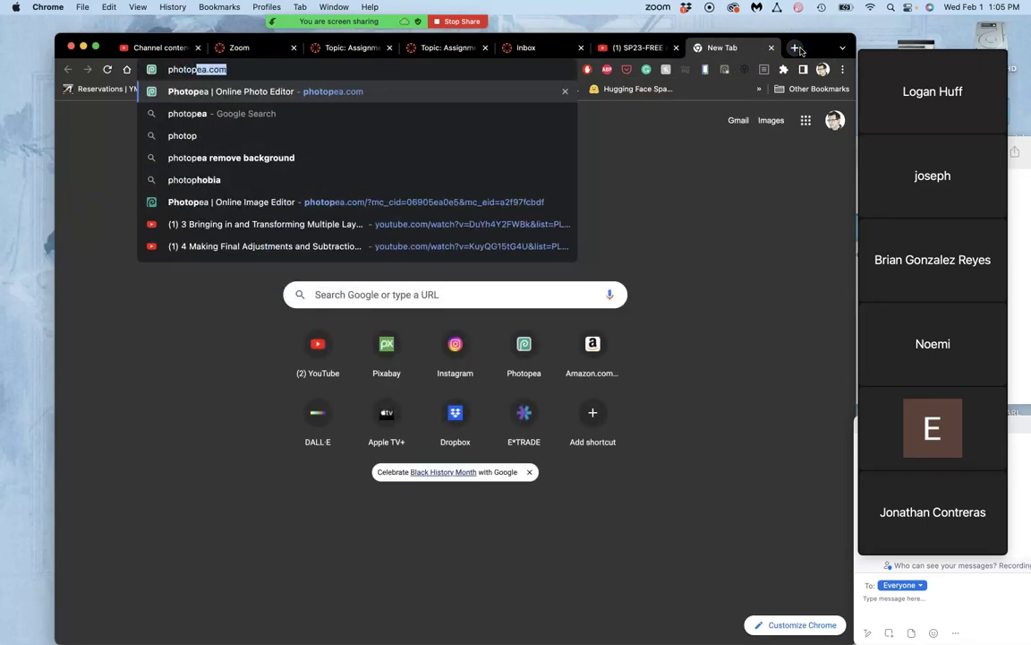
{"action": "type", "text": "ea.com"}
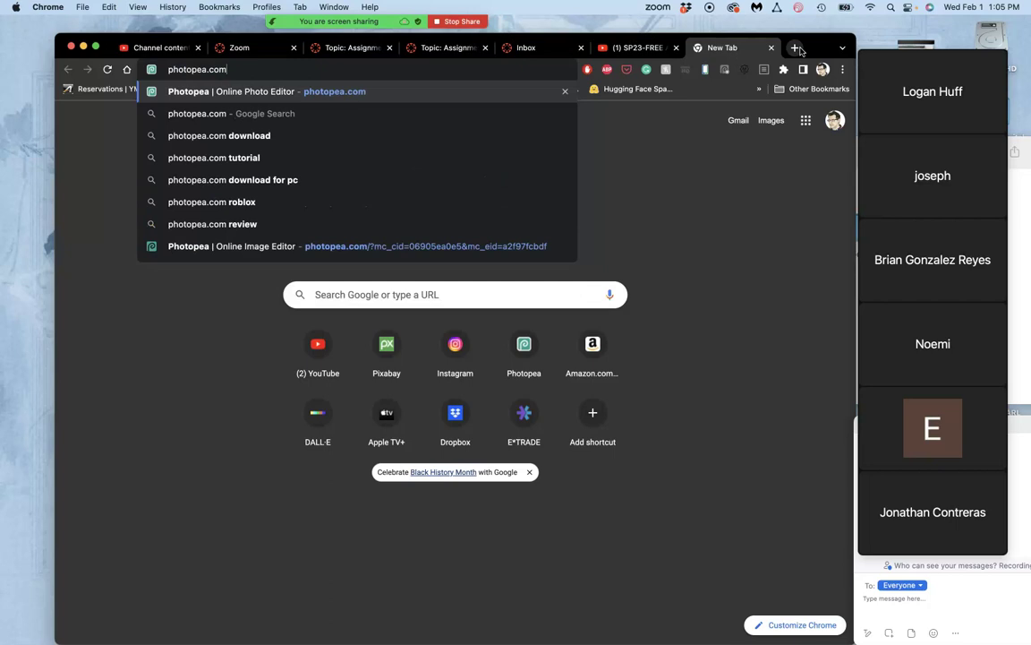
{"action": "key", "text": "Return"}
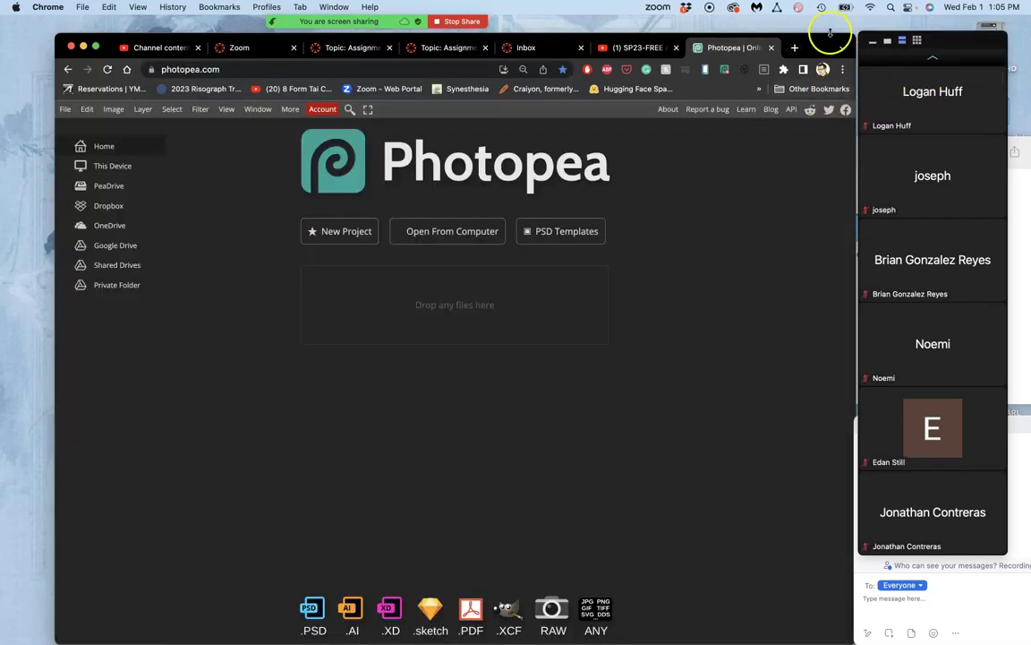